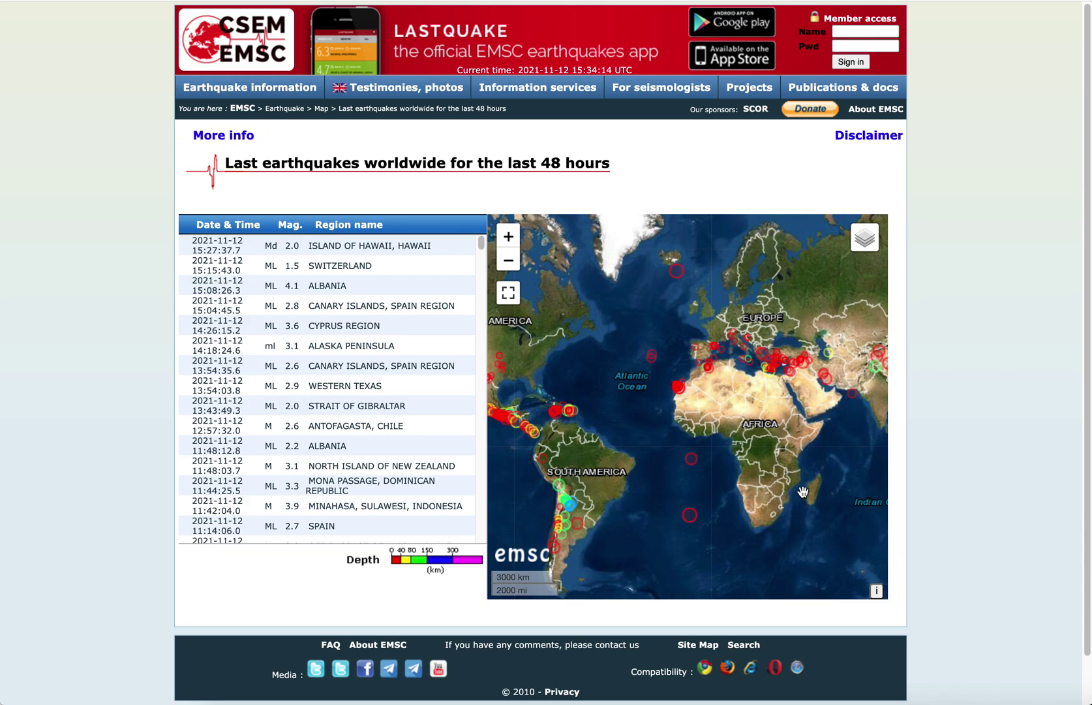
Zoom the EMSC 48-hour quake map from world view onto southern La Palma's red markers
scroll(678, 391, "up", 3)
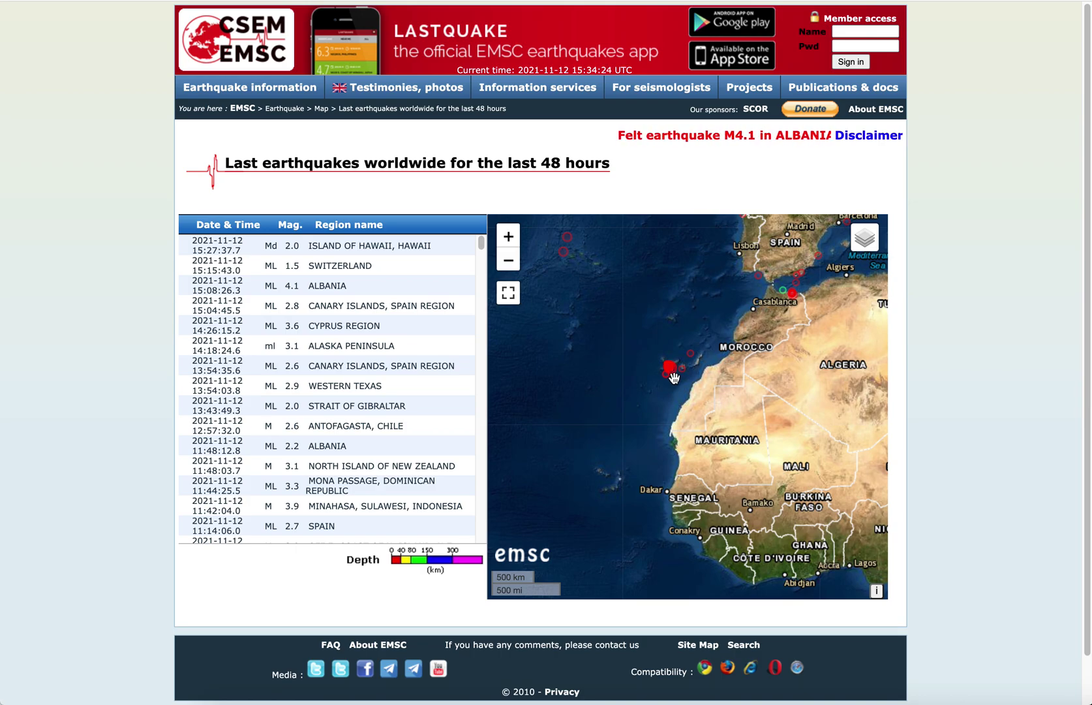
scroll(672, 372, "up", 2)
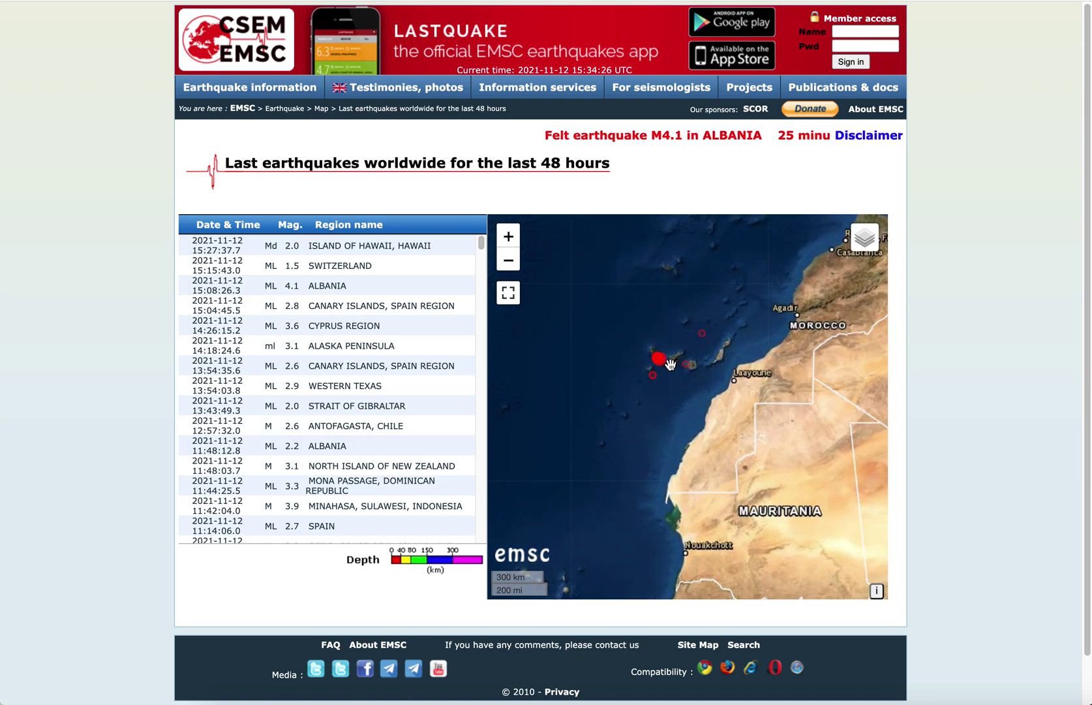
scroll(659, 359, "up", 2)
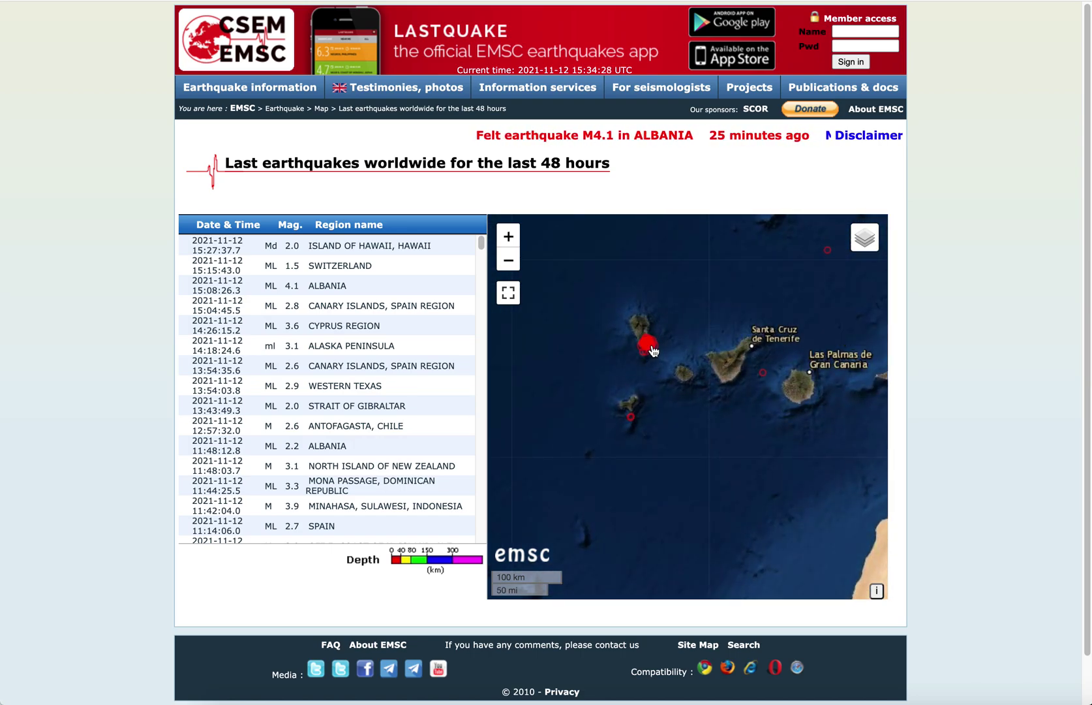
scroll(652, 348, "up", 1)
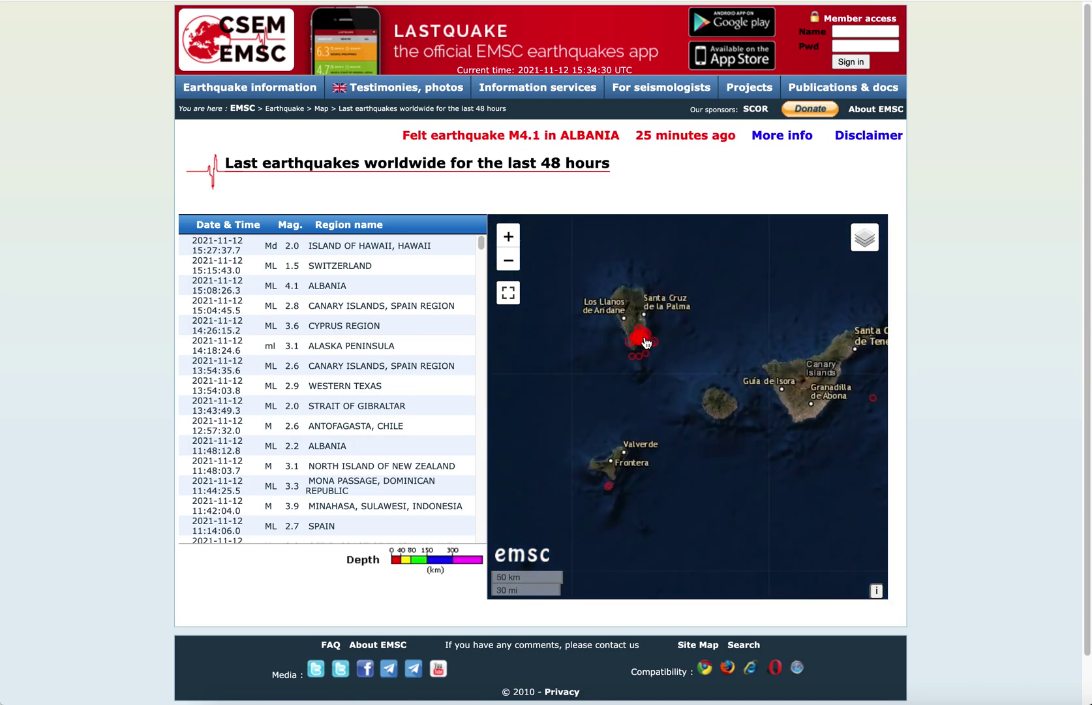
scroll(643, 341, "up", 1)
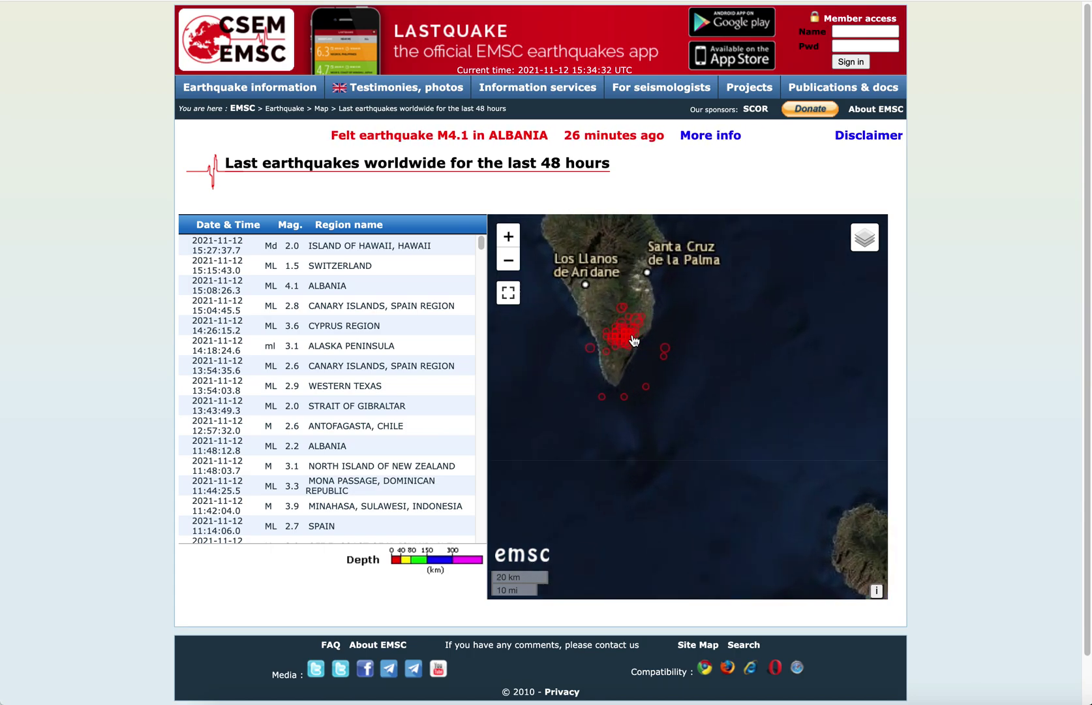
scroll(634, 340, "up", 1)
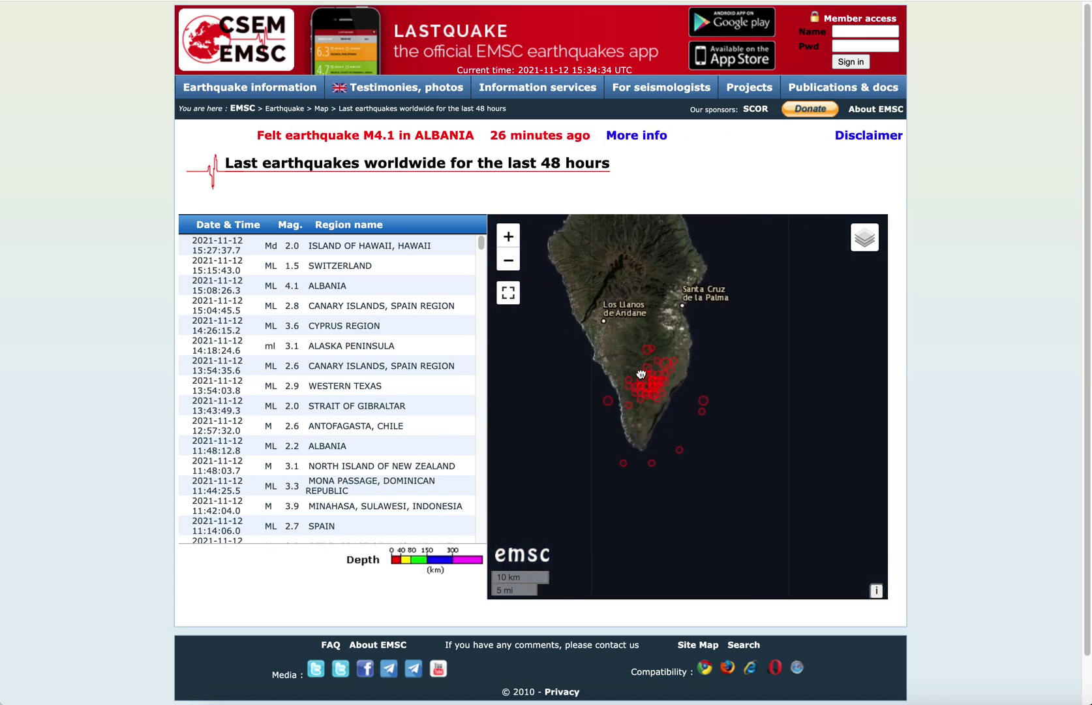
scroll(646, 375, "up", 2)
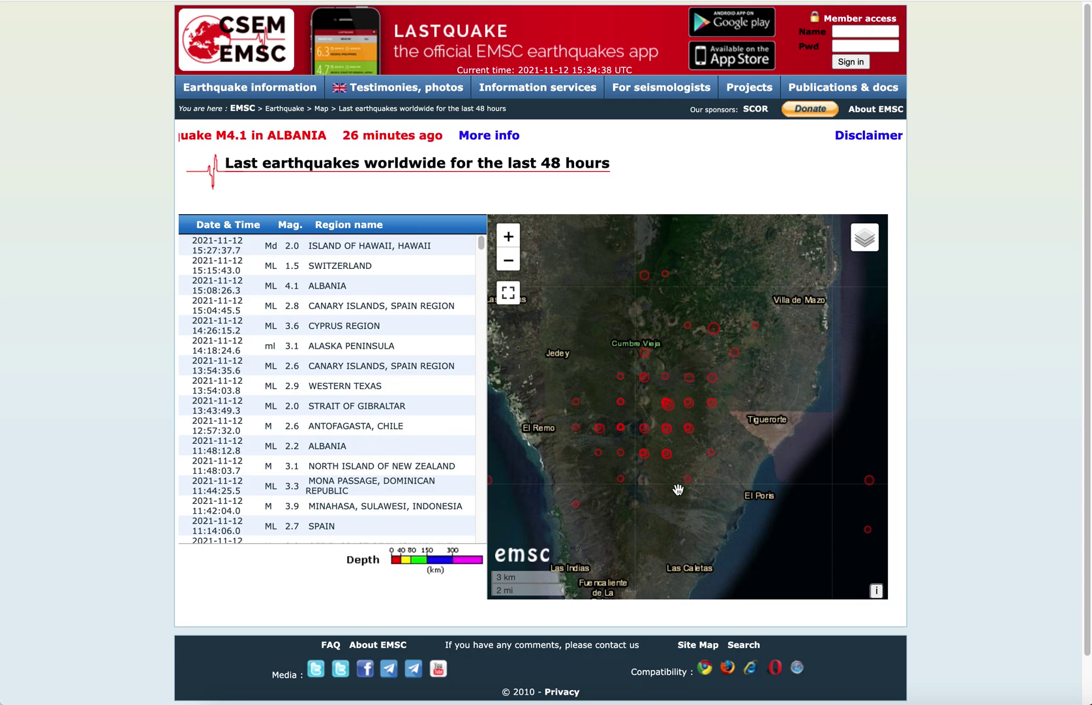
left_click_drag(678, 490, 705, 488)
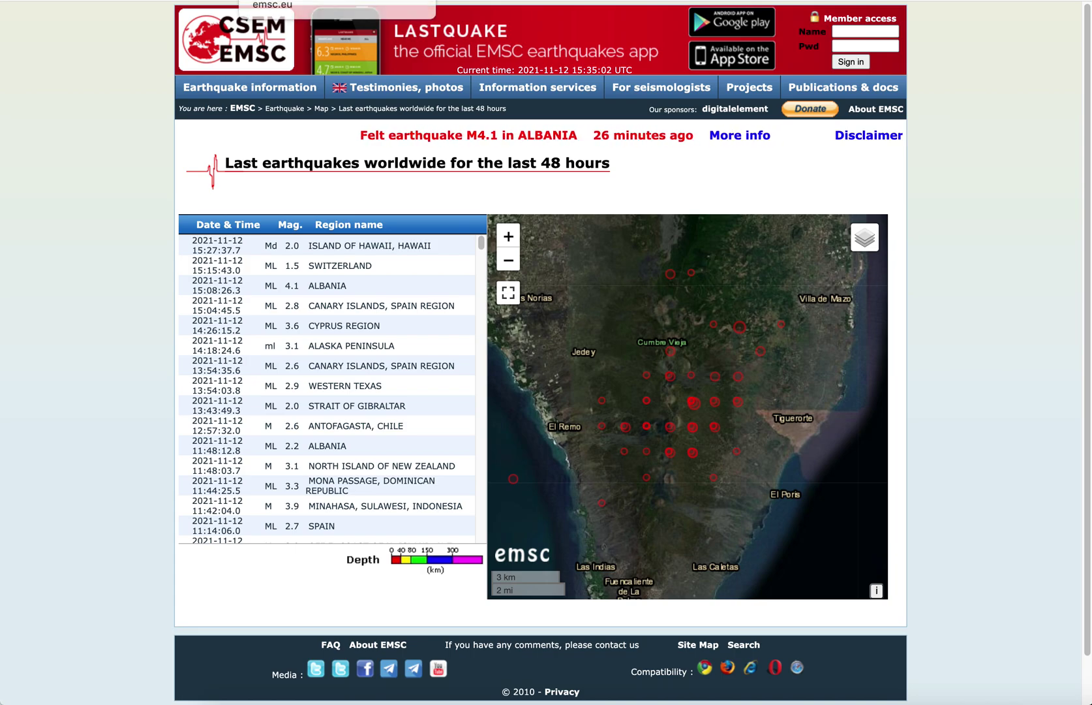
scroll(682, 435, "up", 2)
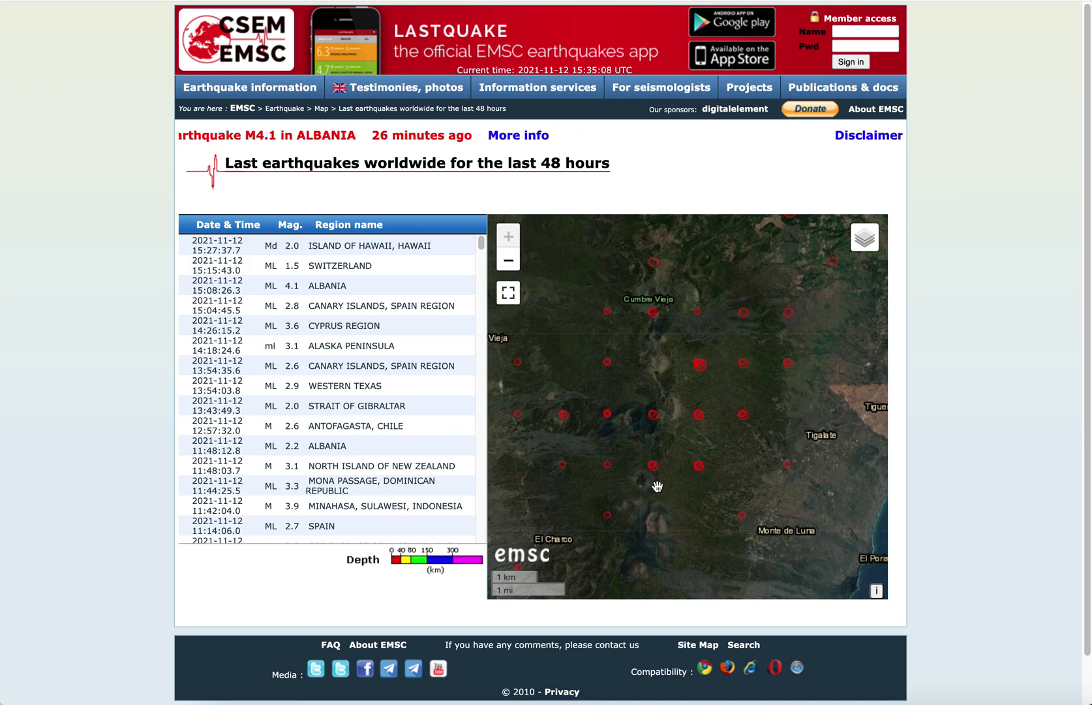
scroll(632, 421, "down", 2)
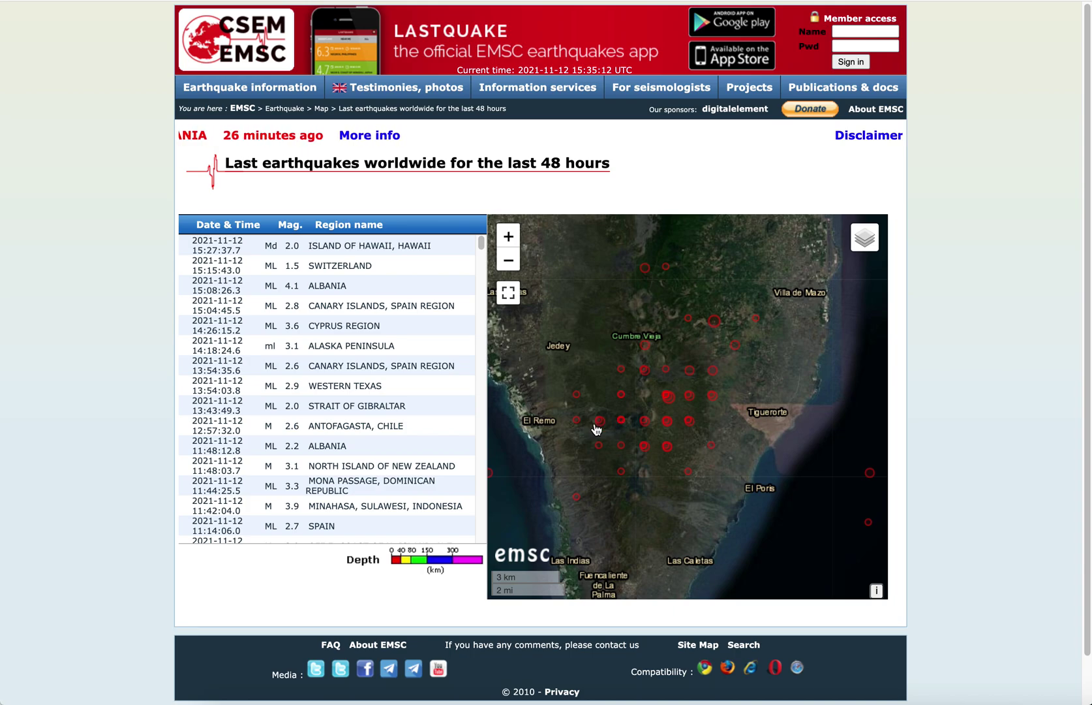
scroll(659, 395, "up", 2)
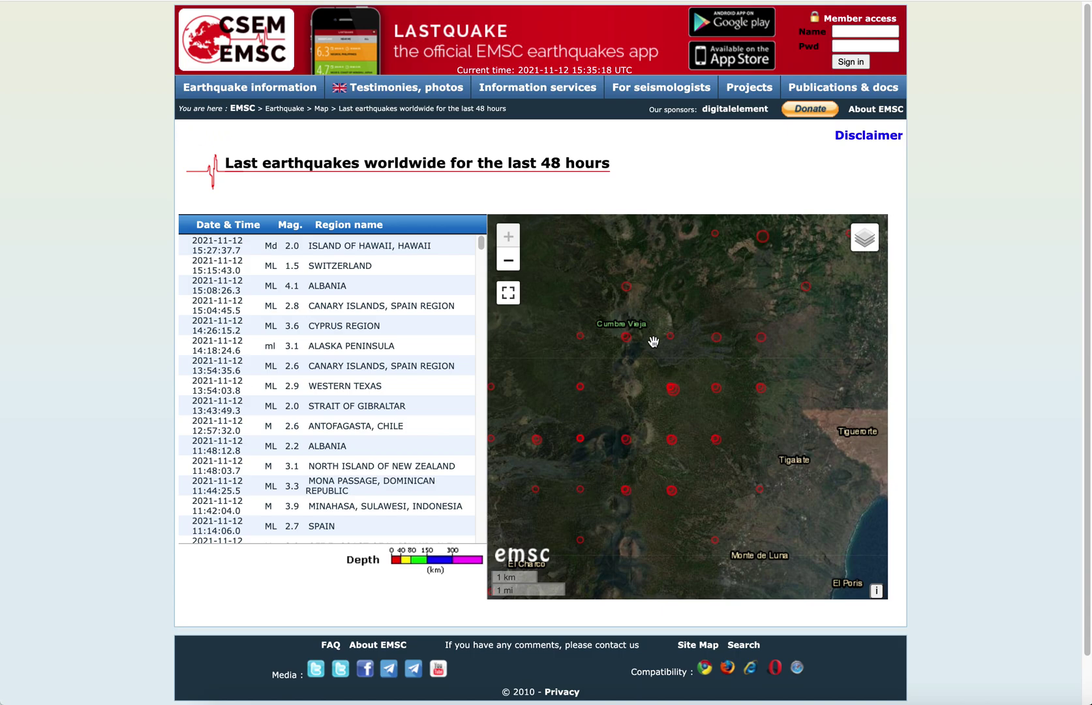
scroll(669, 460, "down", 2)
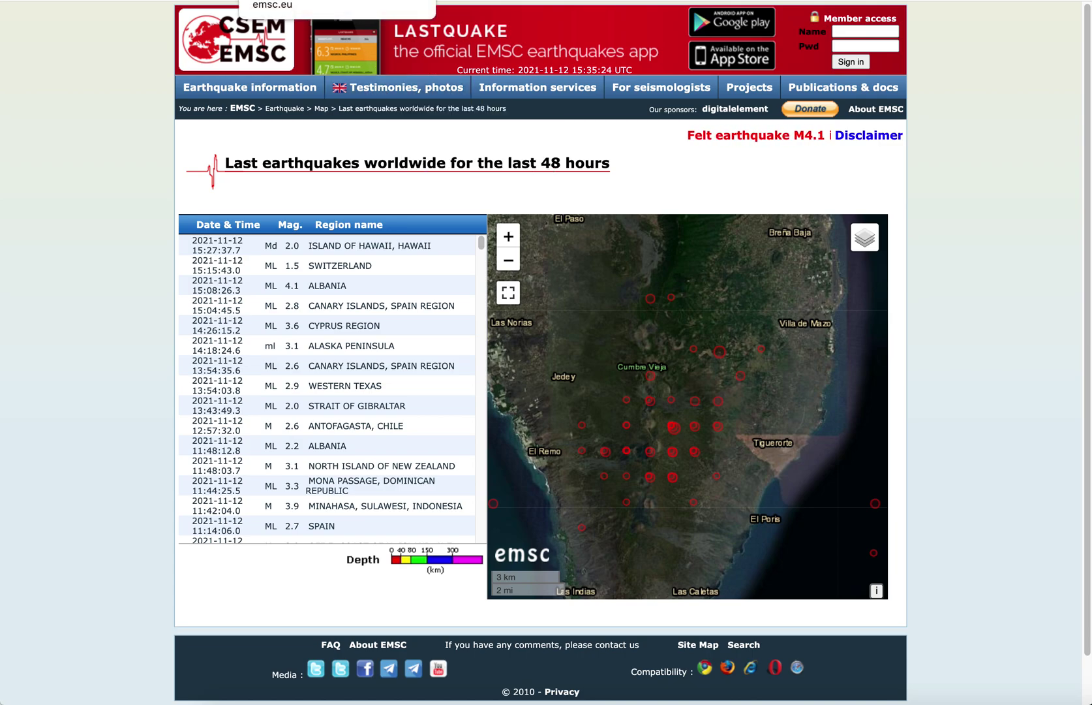
key("alt+Left")
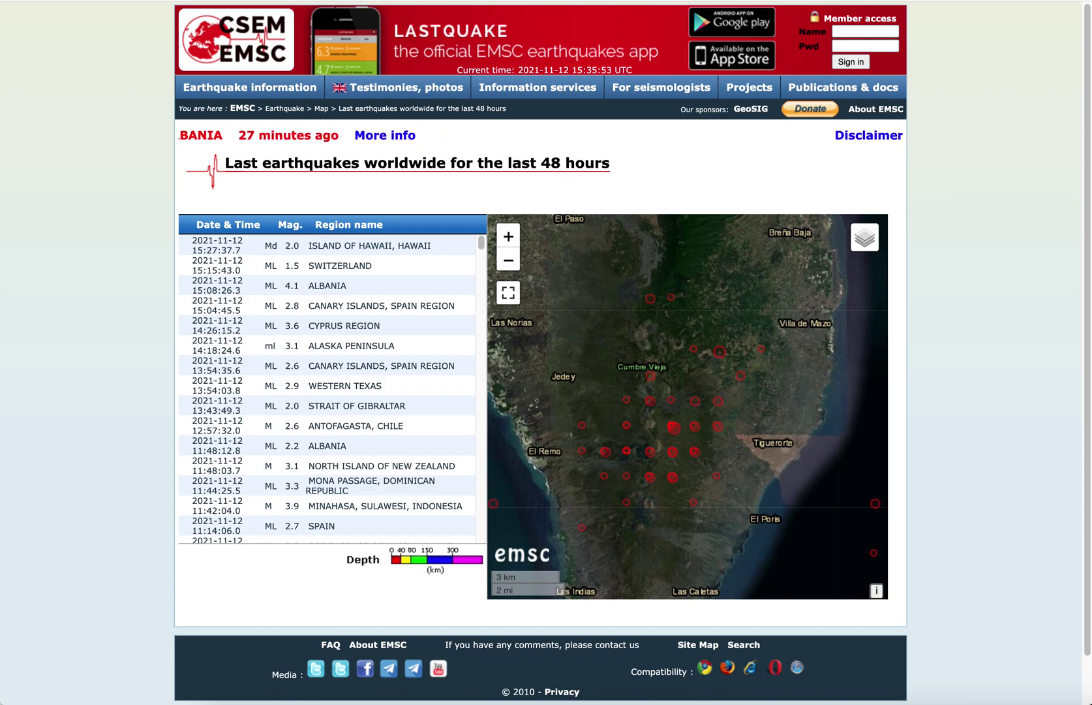
key("super+bracketleft")
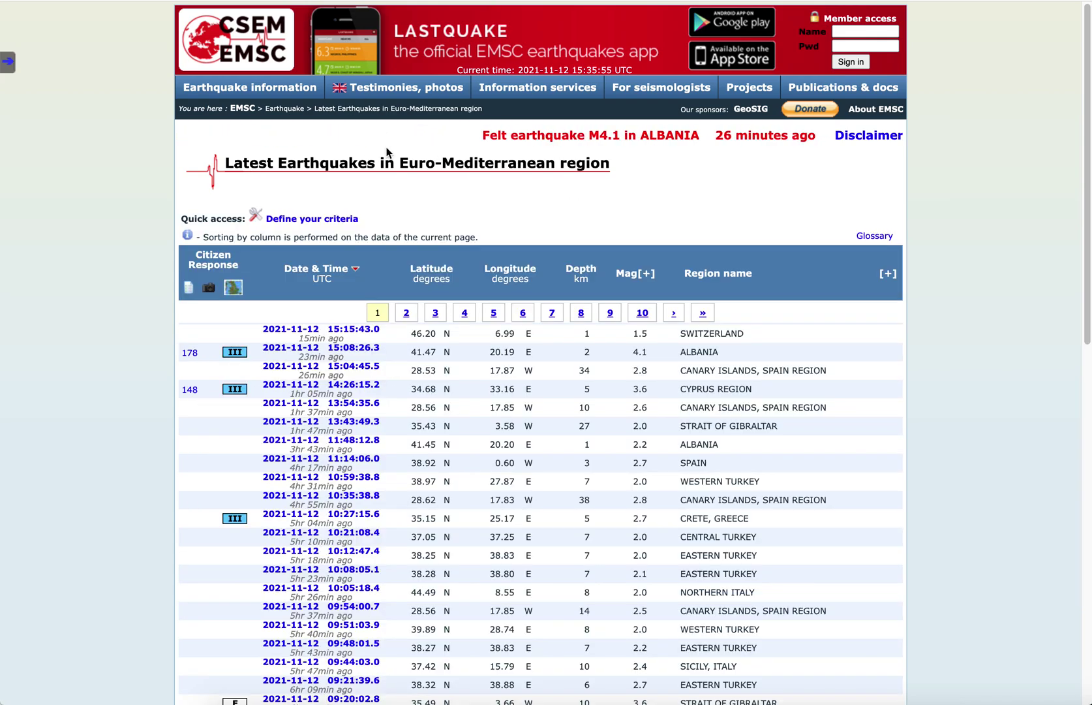
left_click(344, 367)
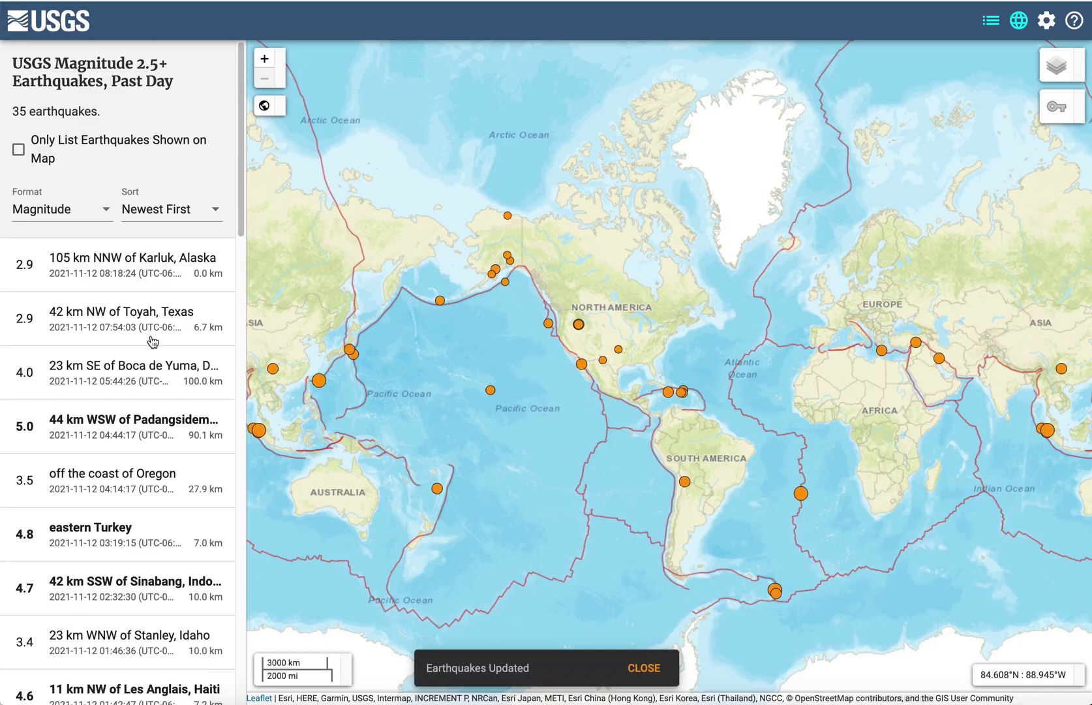
left_click(152, 270)
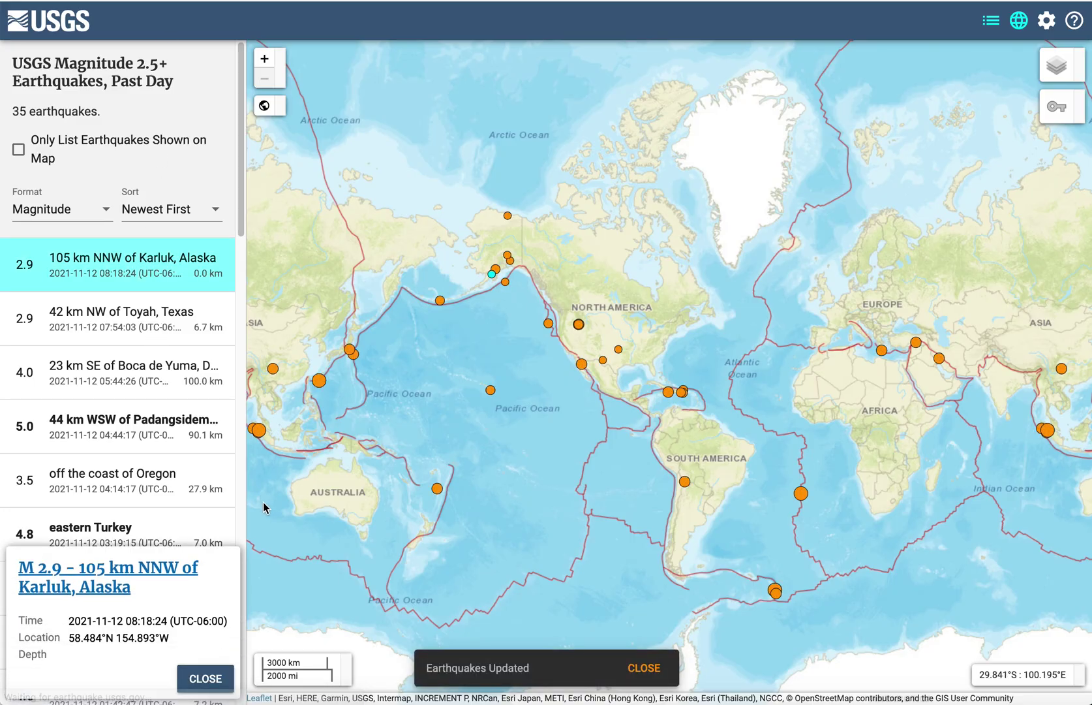
Open the full USGS event page for the Karluk, Alaska earthquake
left_click(101, 588)
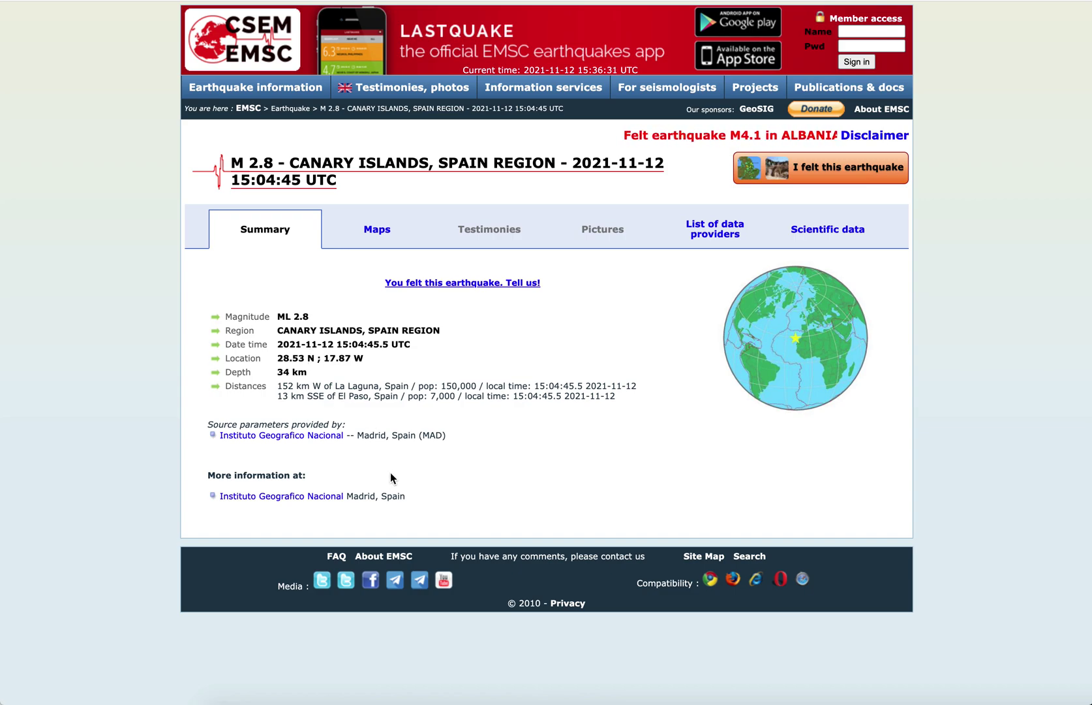
Open the Instituto Geográfico Nacional site in English and reach its Earthquake Catalog search form
left_click(310, 436)
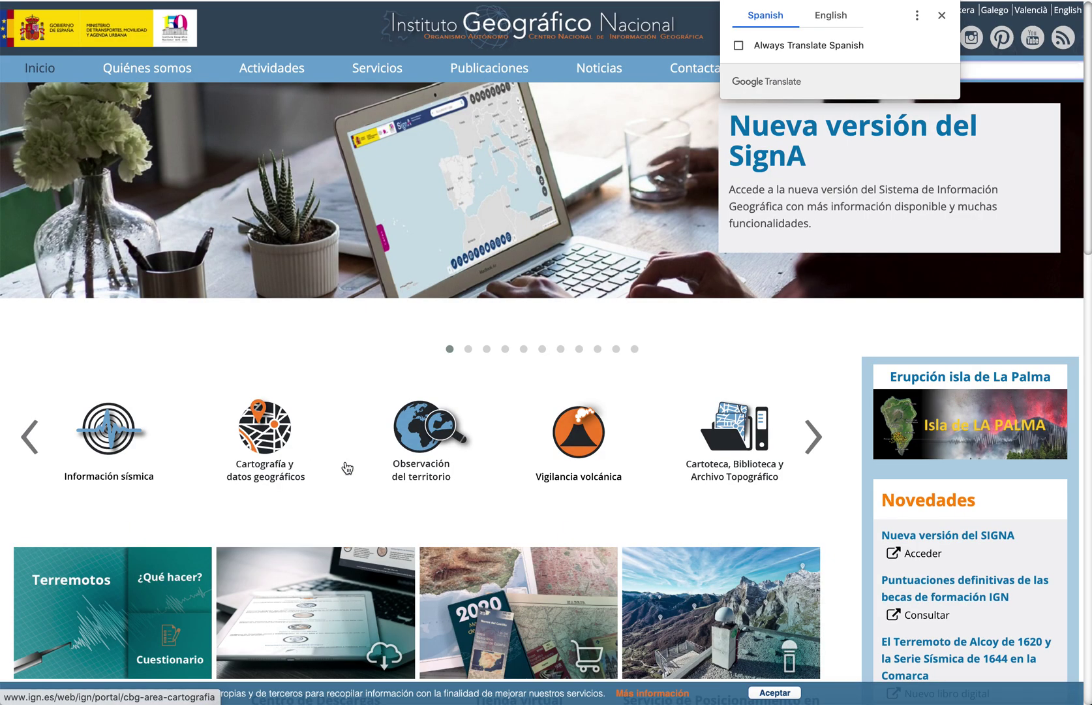
left_click(817, 20)
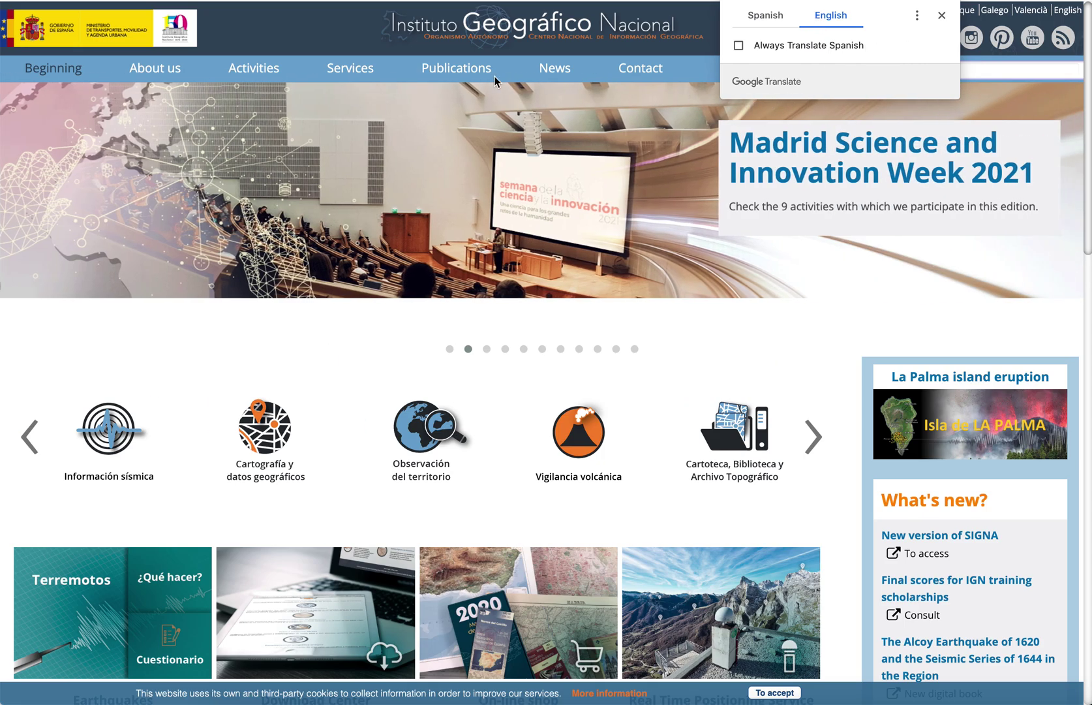
left_click(282, 32)
mouse_move(259, 71)
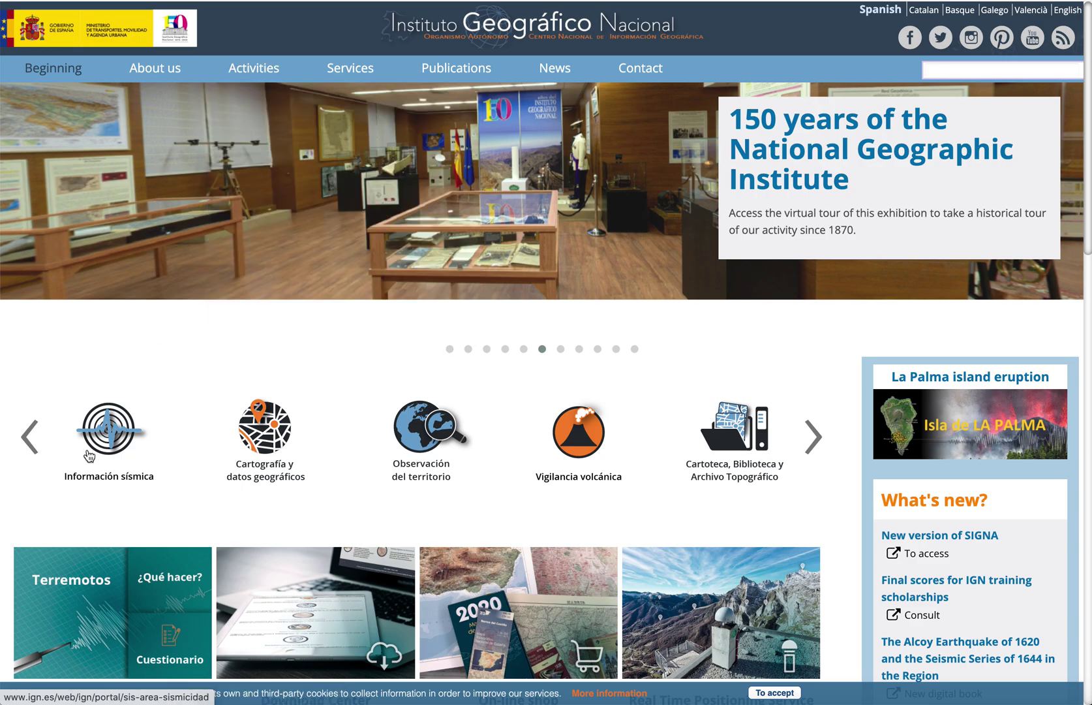
left_click(128, 448)
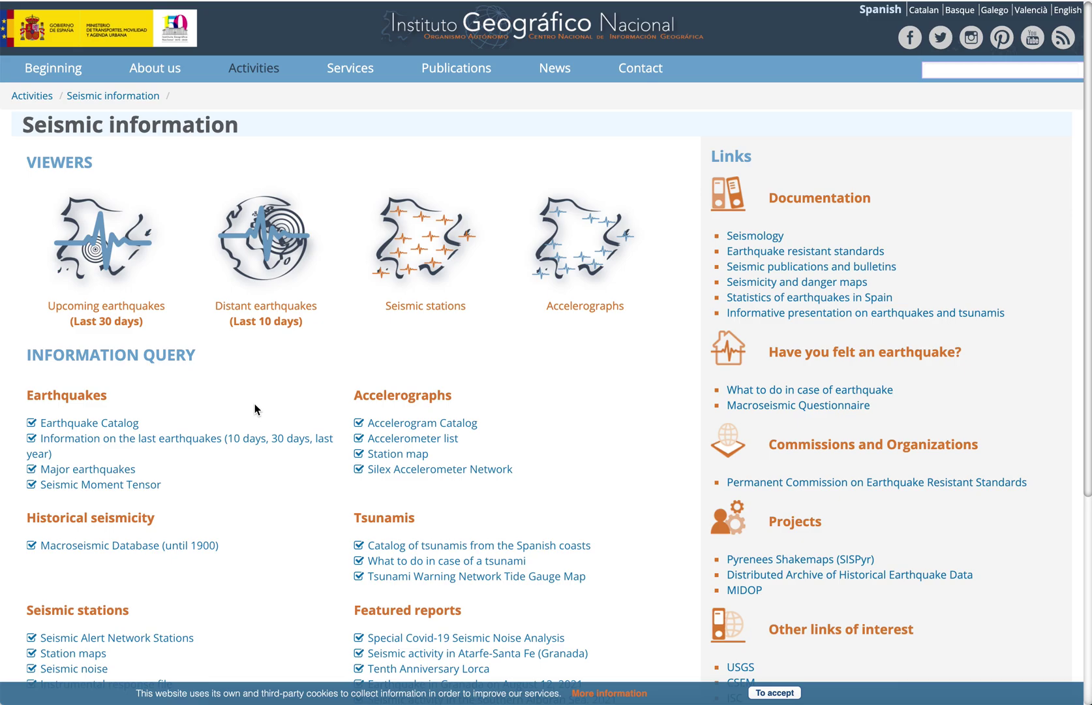
left_click(119, 424)
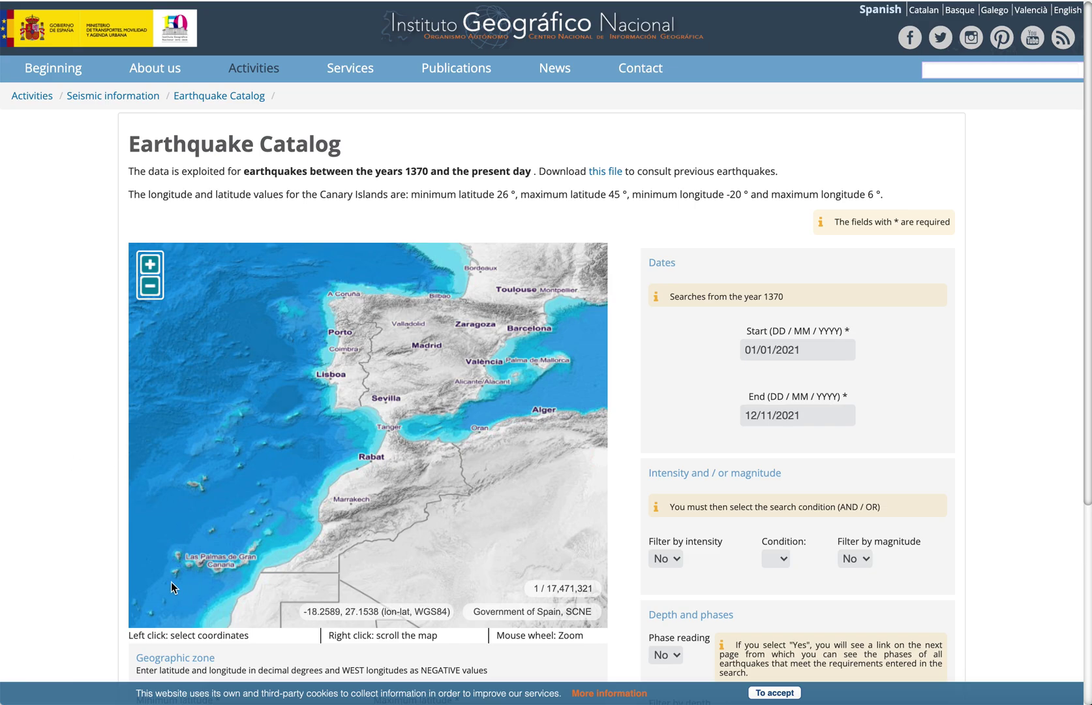
scroll(174, 578, "up", 3)
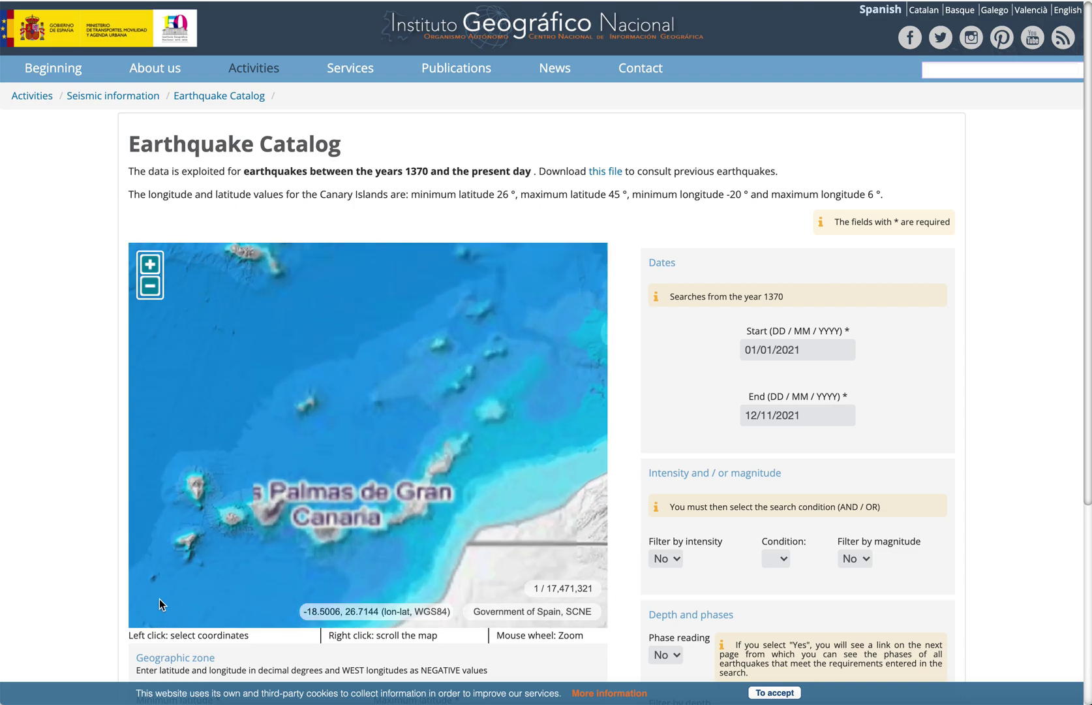
scroll(149, 487, "up", 1)
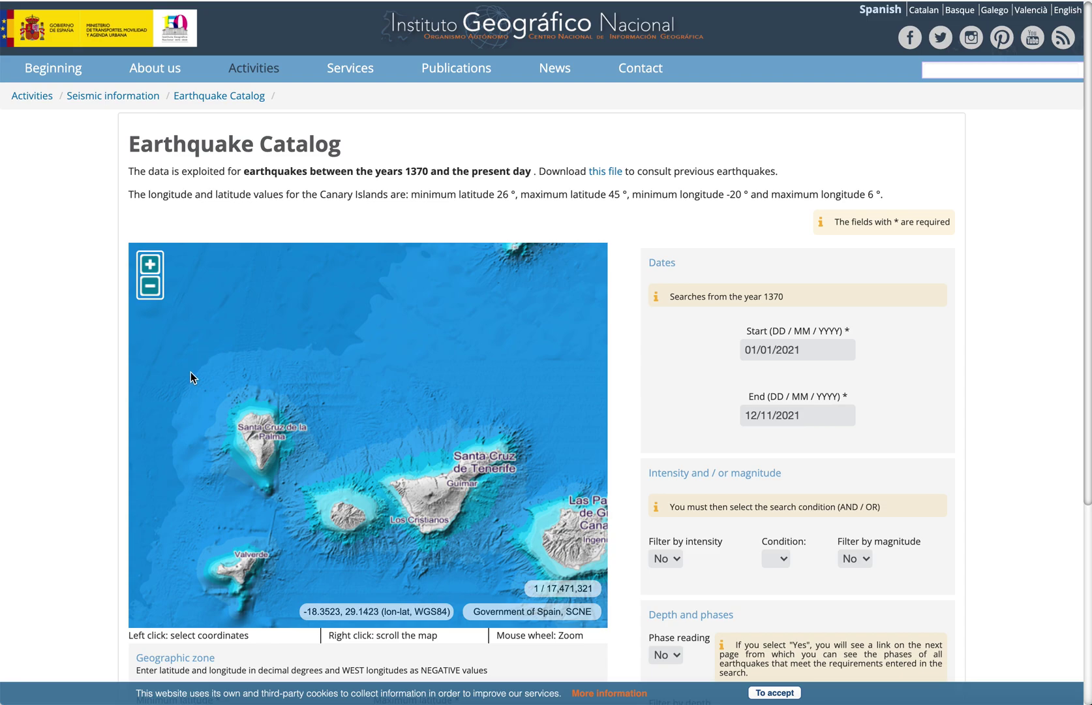
left_click_drag(184, 373, 404, 614)
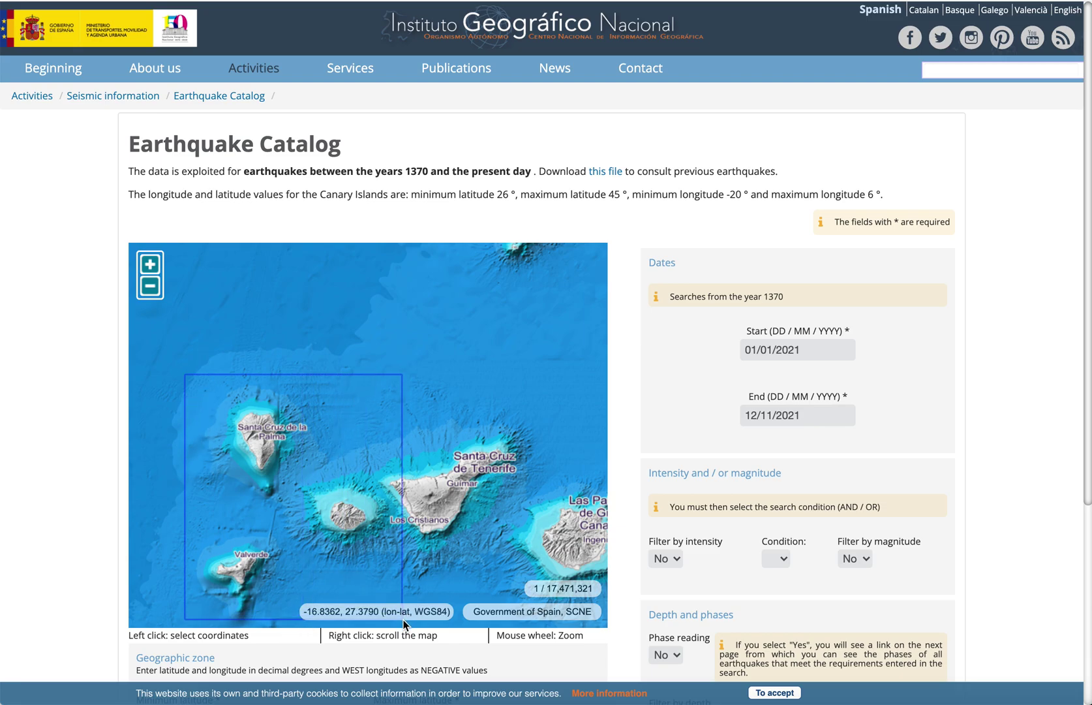
left_click(404, 619)
scroll(690, 295, "down", 3)
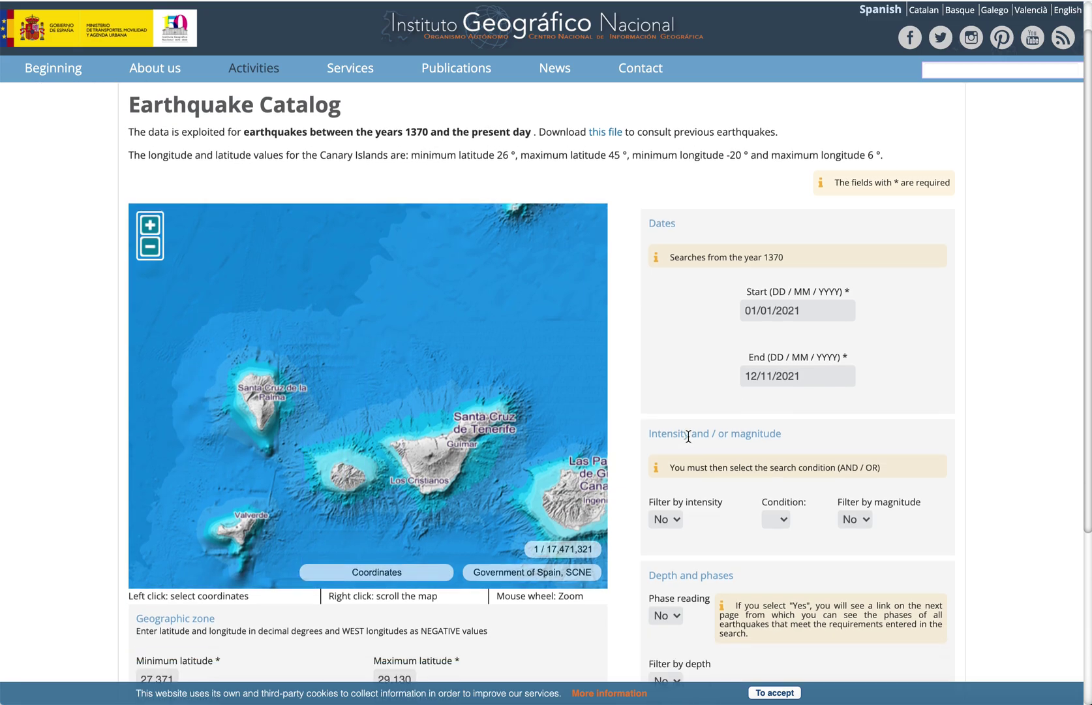
scroll(684, 513, "up", 1)
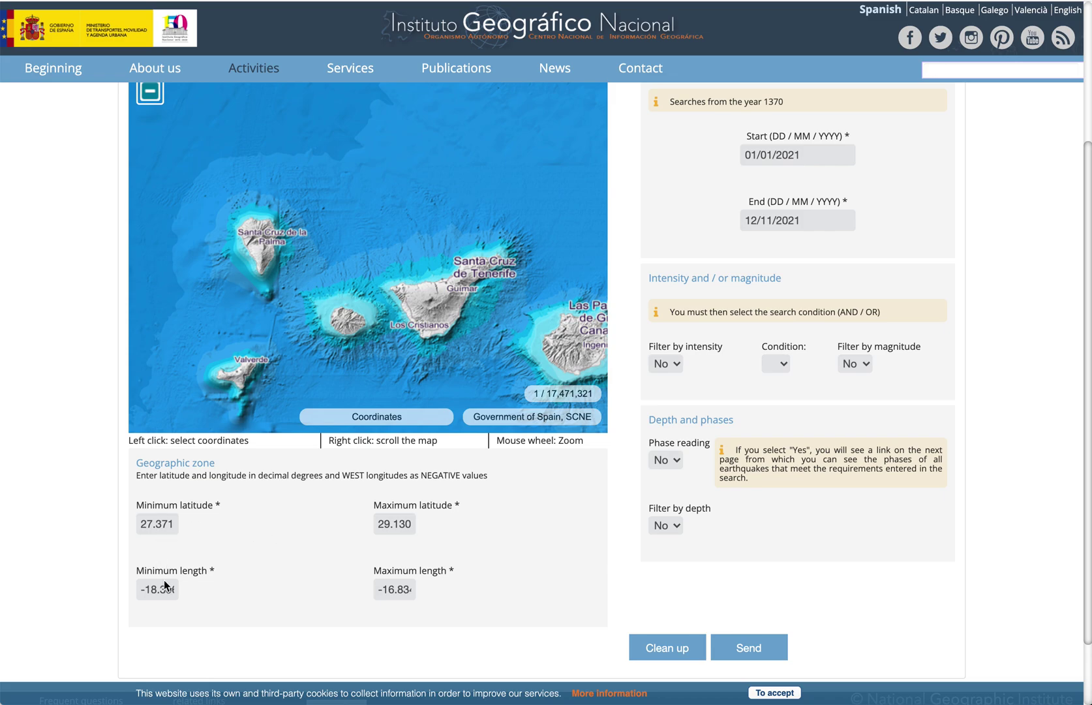
scroll(527, 550, "up", 1)
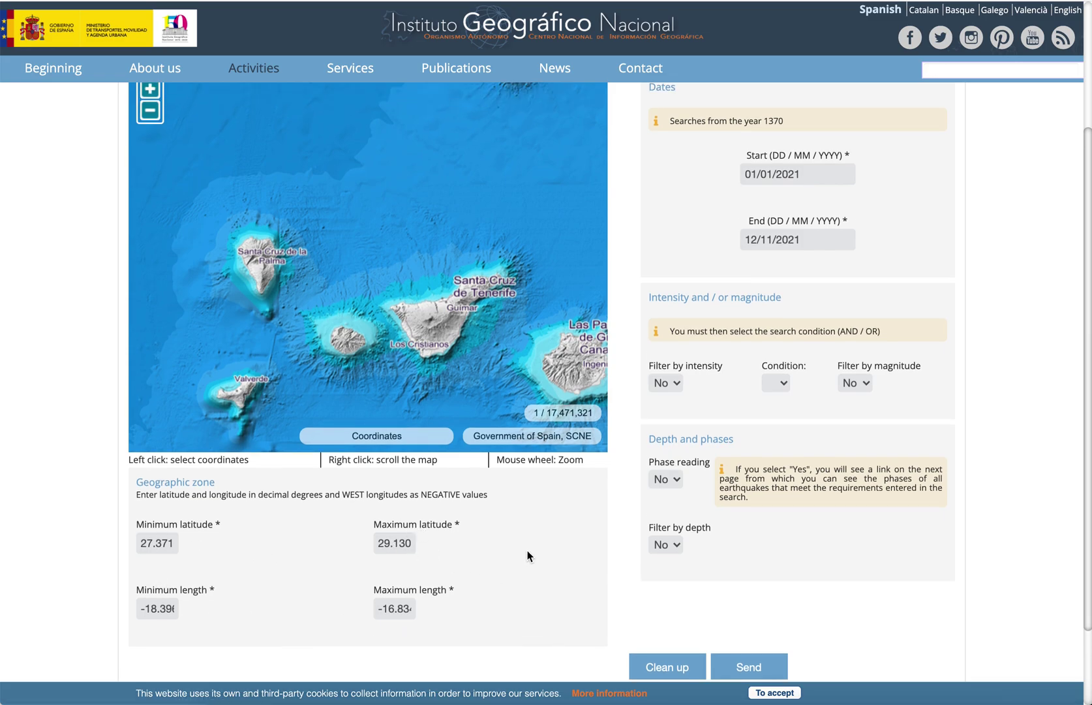
scroll(537, 596, "down", 1)
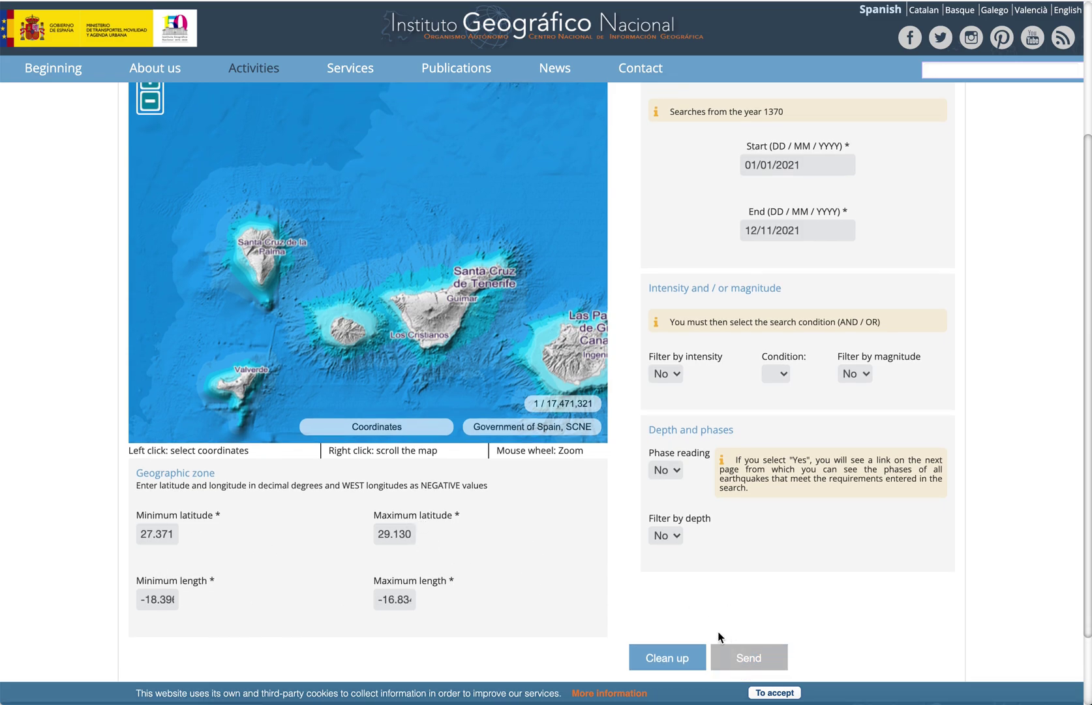
scroll(507, 544, "up", 2)
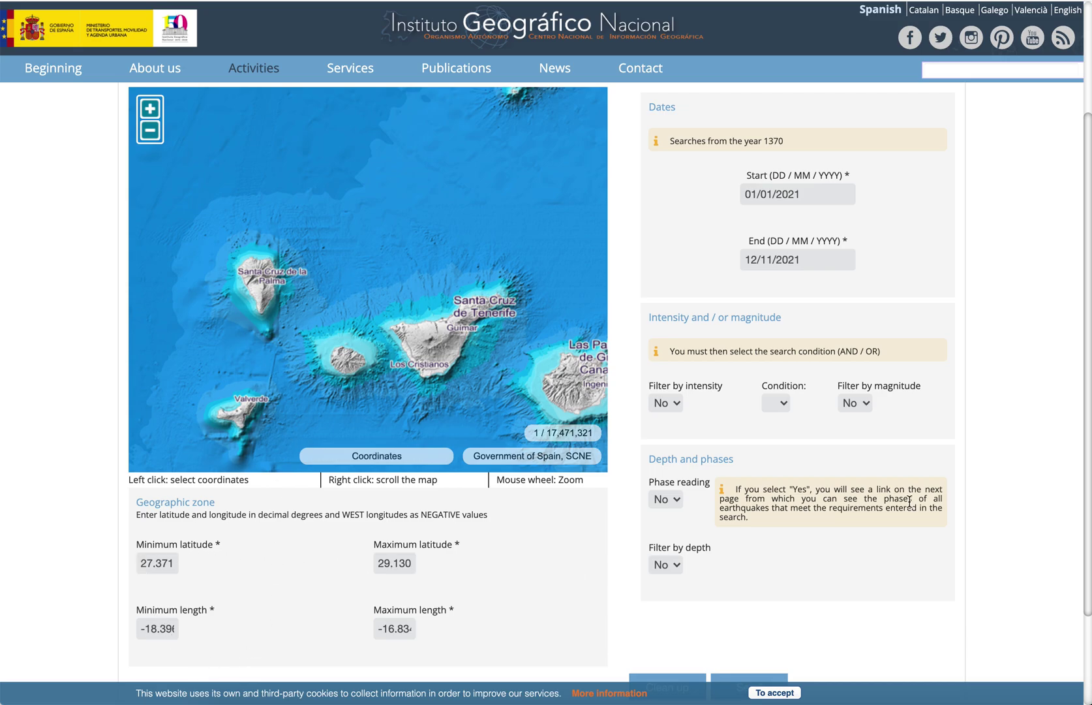
Set the earthquake search start date to 12 September 2021
scroll(1000, 418, "up", 1)
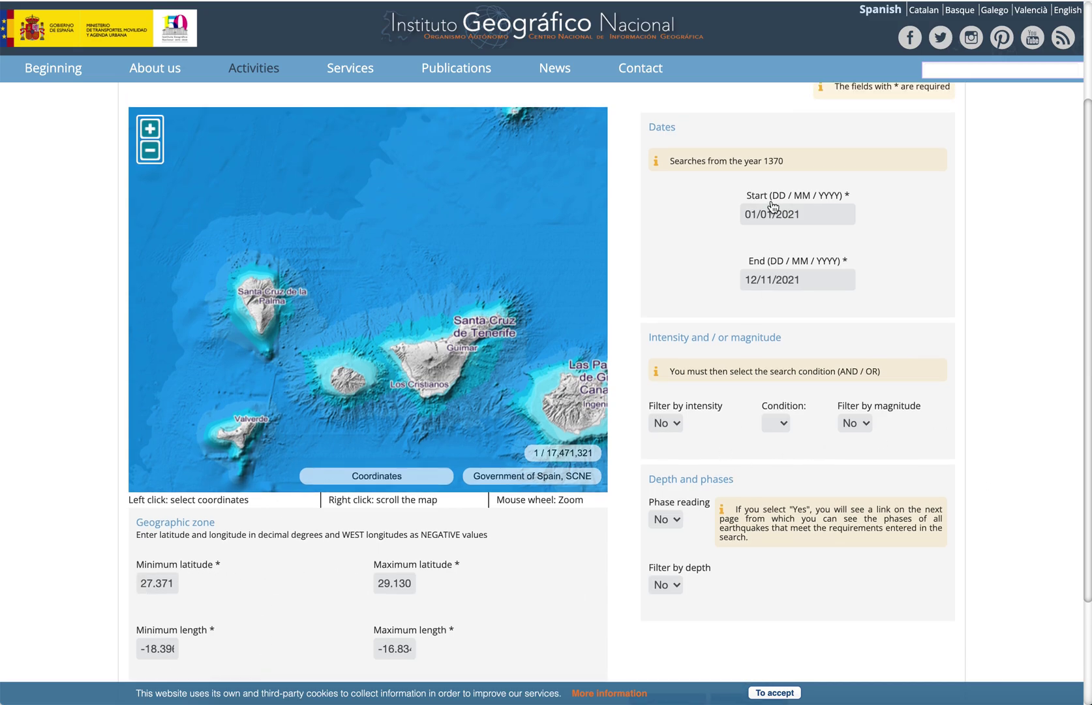
left_click(821, 217)
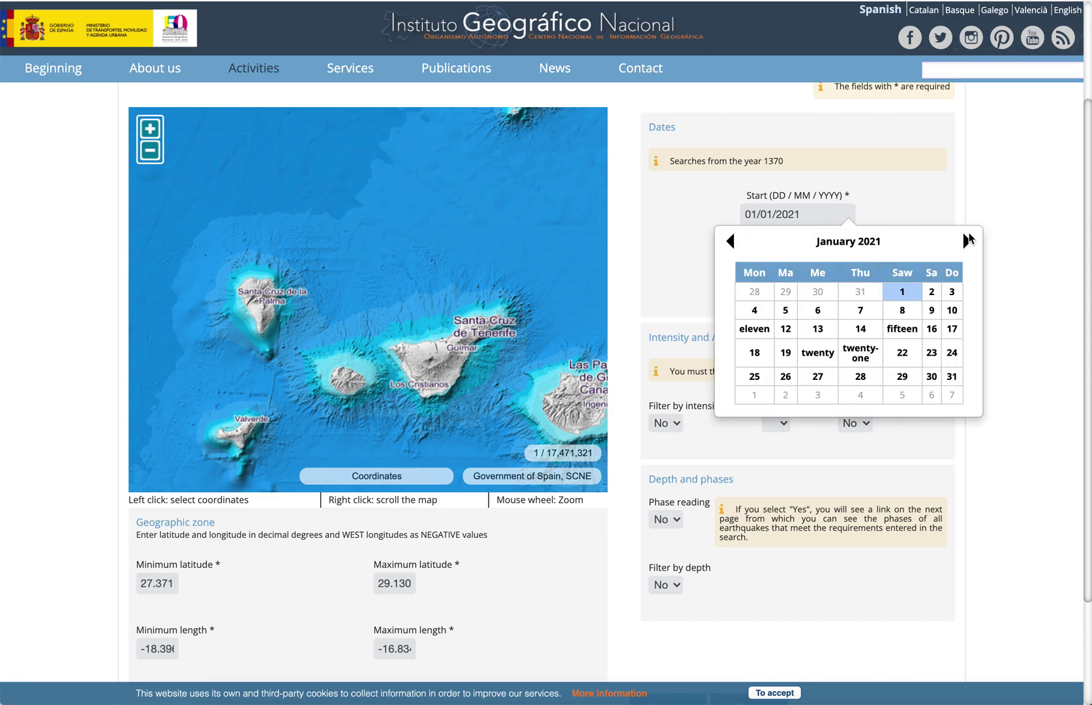
left_click(970, 242)
left_click(825, 212)
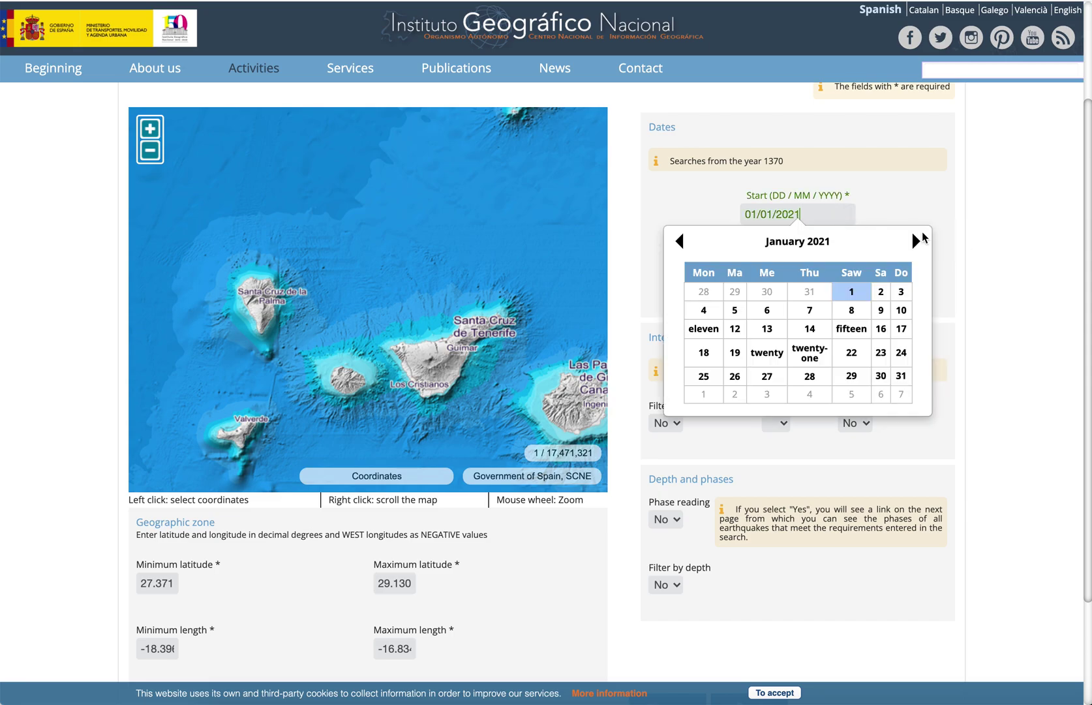
left_click(924, 241)
left_click(925, 240)
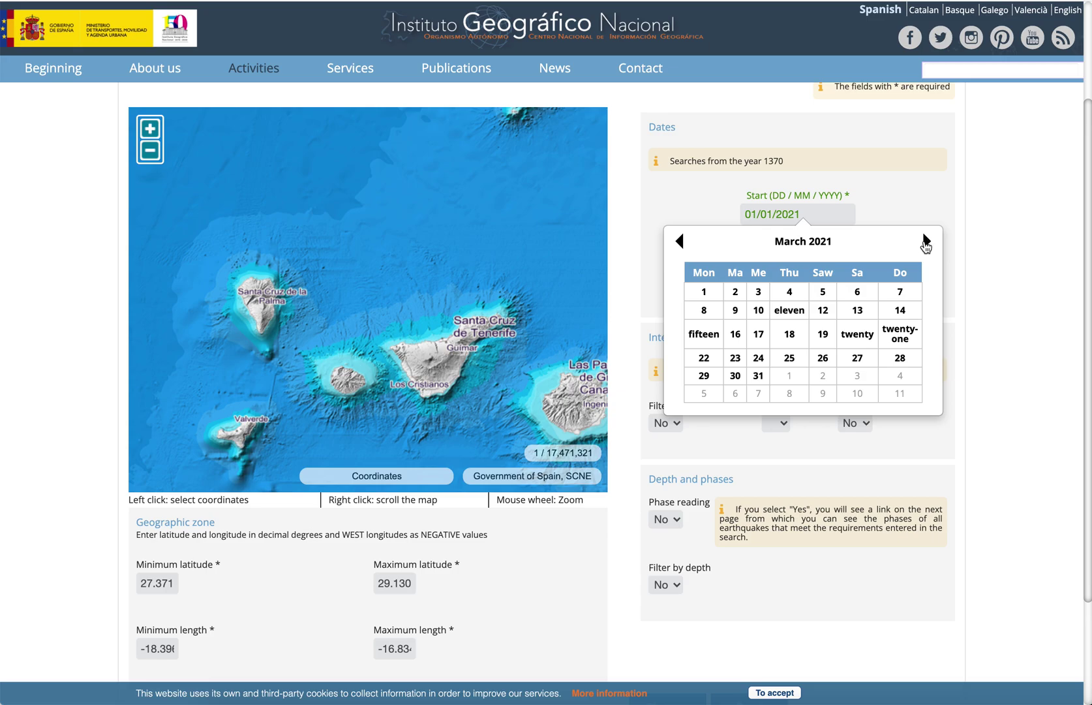
left_click(925, 242)
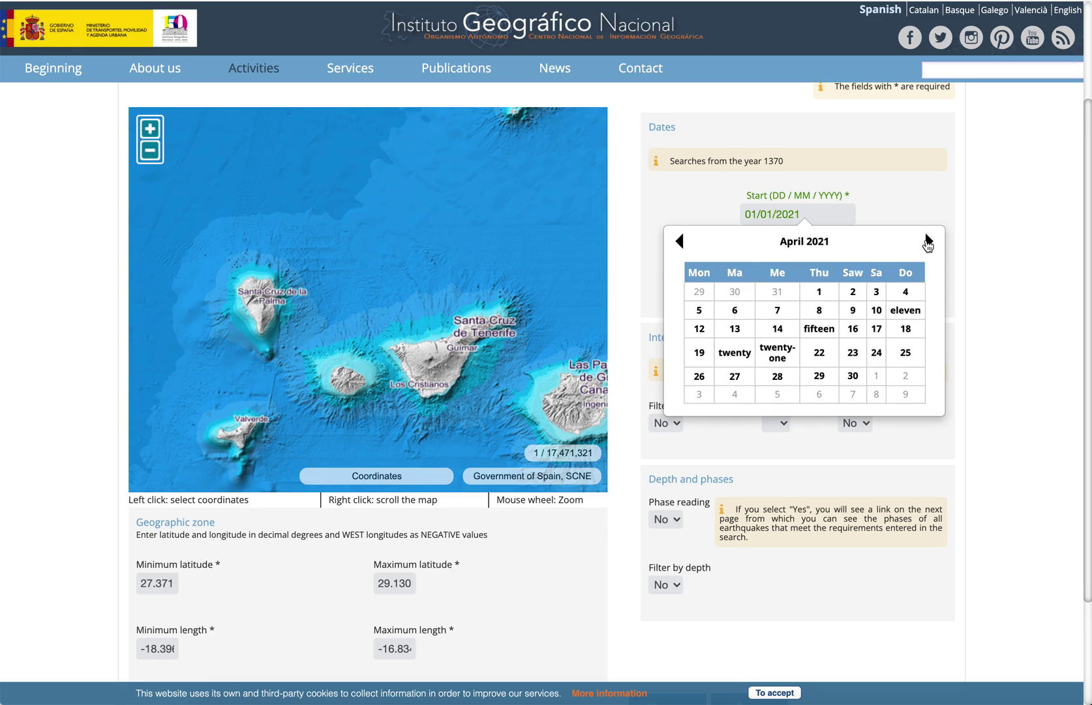
left_click(926, 242)
left_click(927, 243)
left_click(927, 243)
left_click(928, 242)
left_click(930, 242)
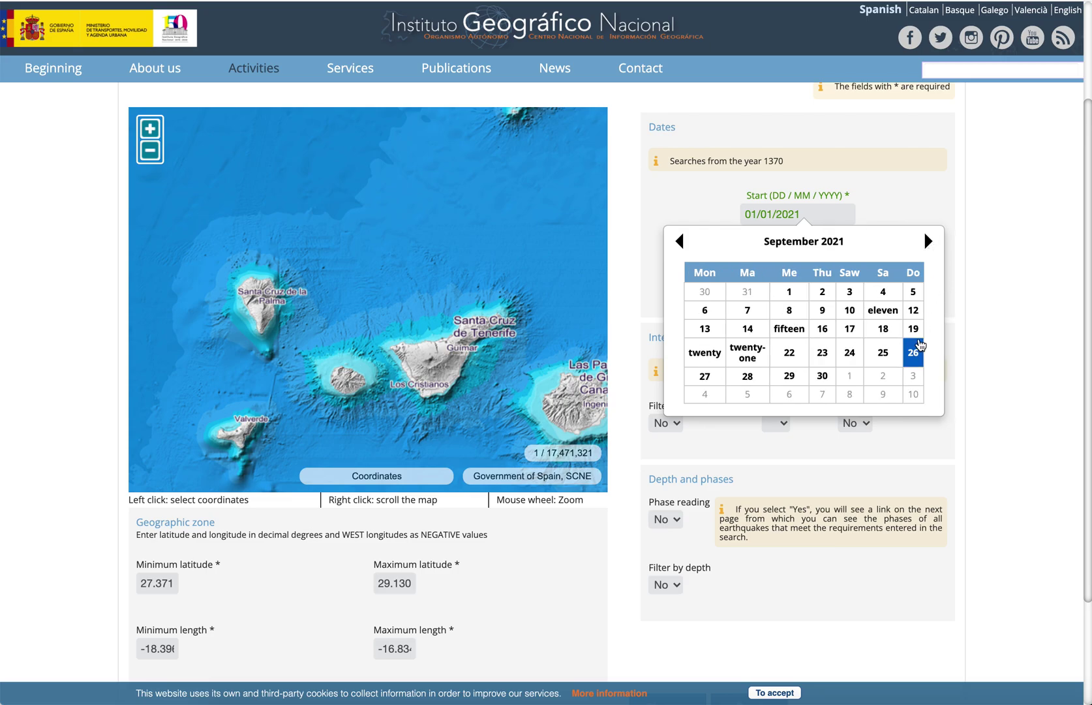
left_click(915, 312)
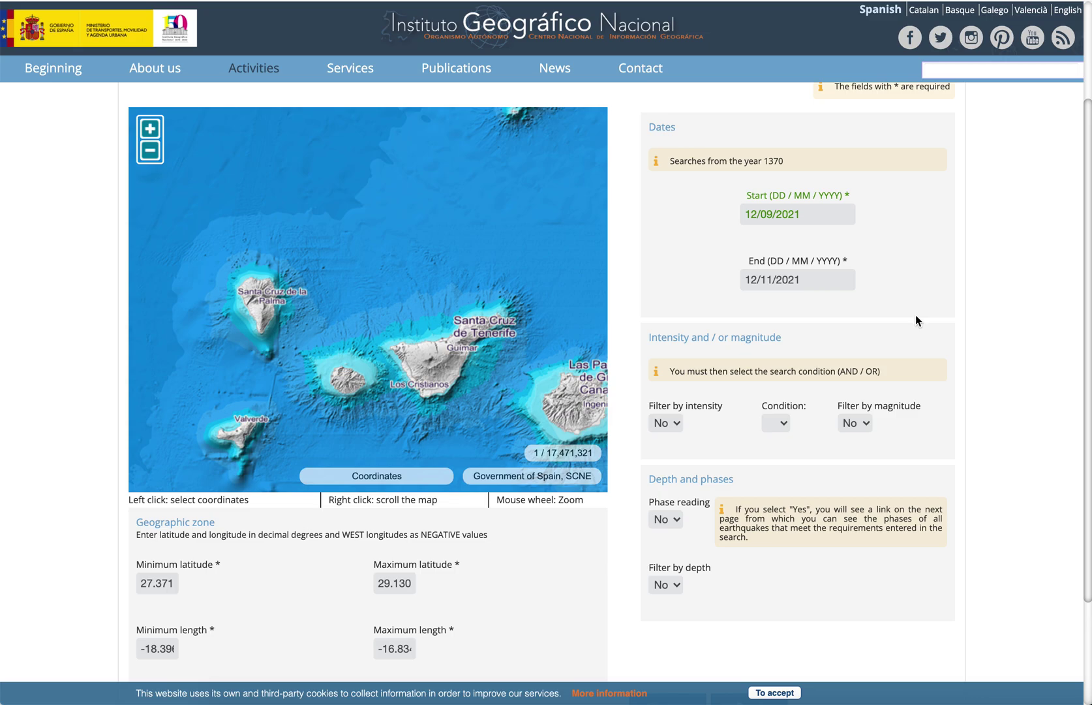
Set the end date to 11 November 2021 and submit the search
left_click(839, 281)
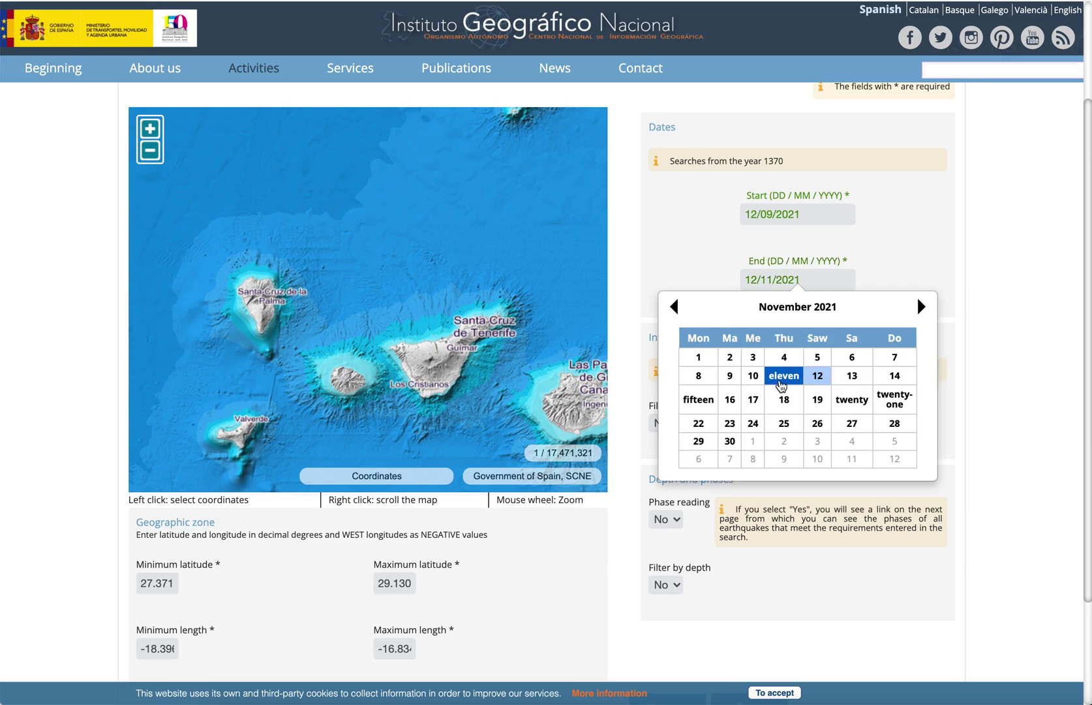
left_click(782, 385)
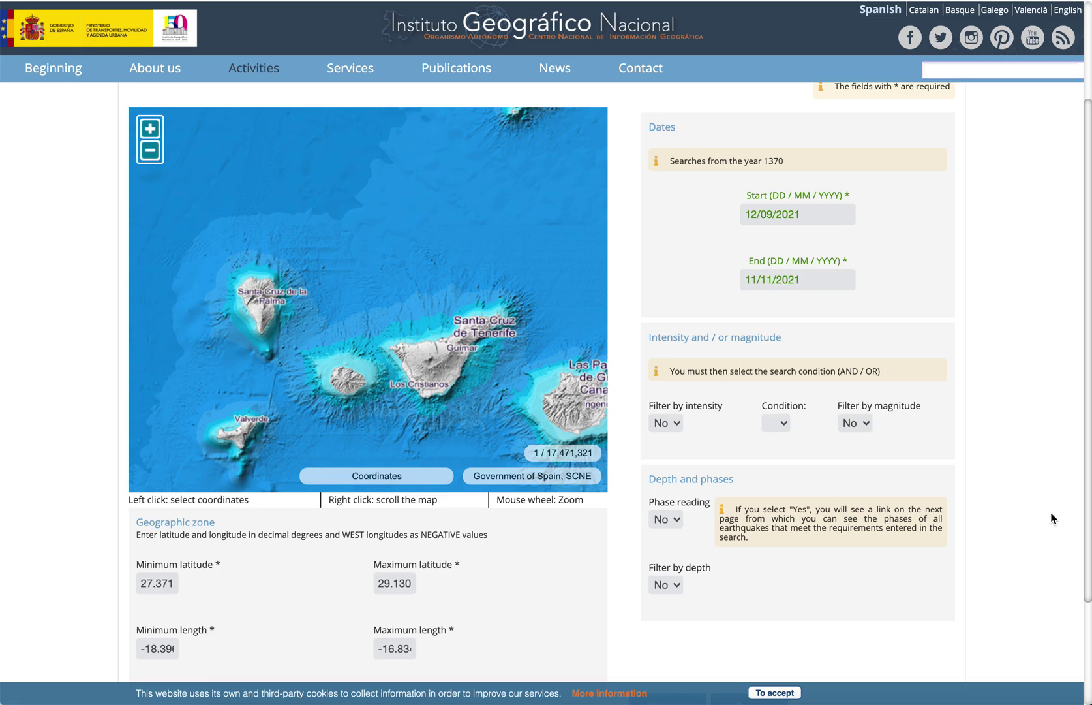
scroll(1034, 502, "down", 2)
scroll(1029, 501, "down", 1)
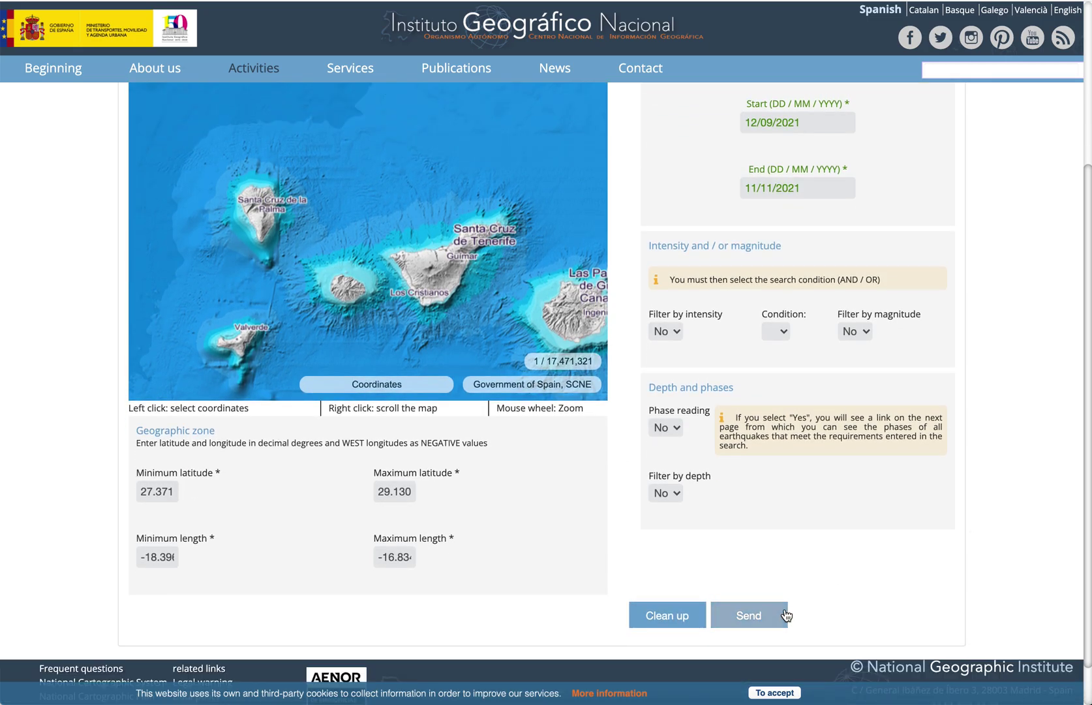
left_click(785, 615)
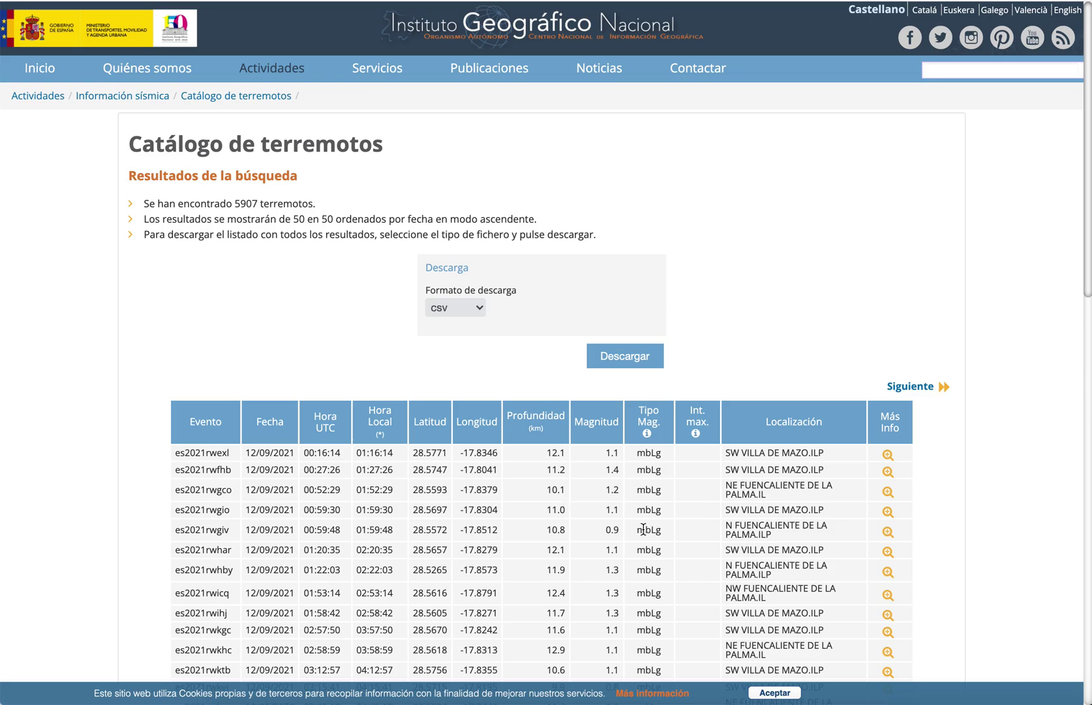
Choose KMZ as the download format and save the results as catalogo in Documents
scroll(642, 526, "down", 5)
scroll(642, 526, "down", 11)
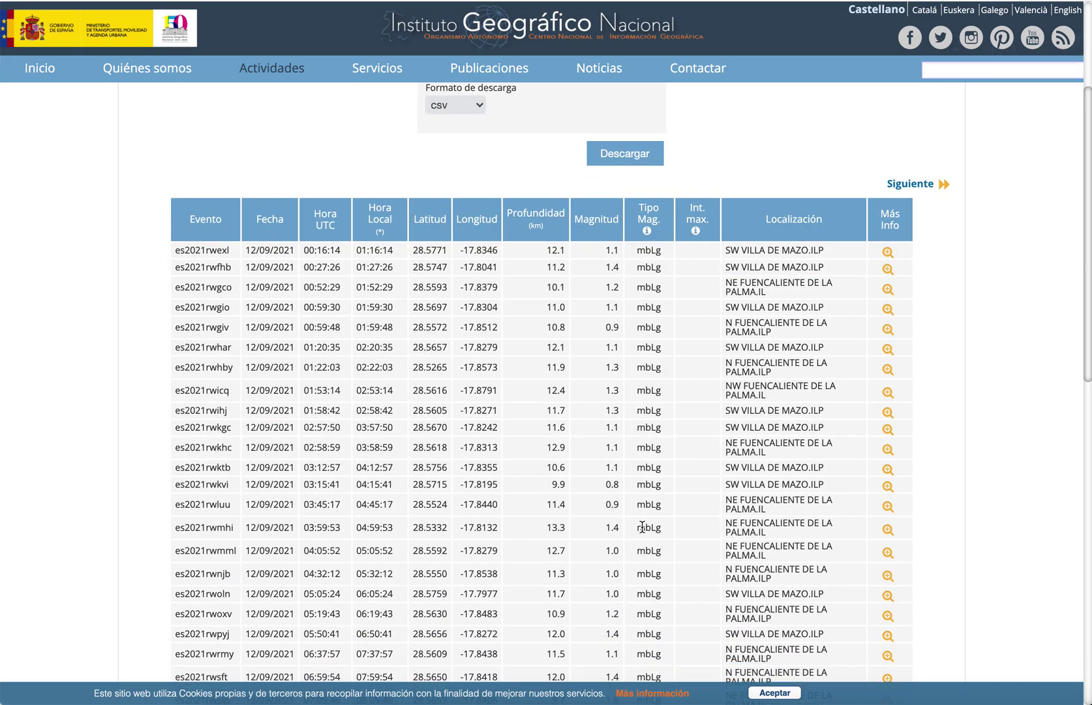
scroll(642, 526, "up", 16)
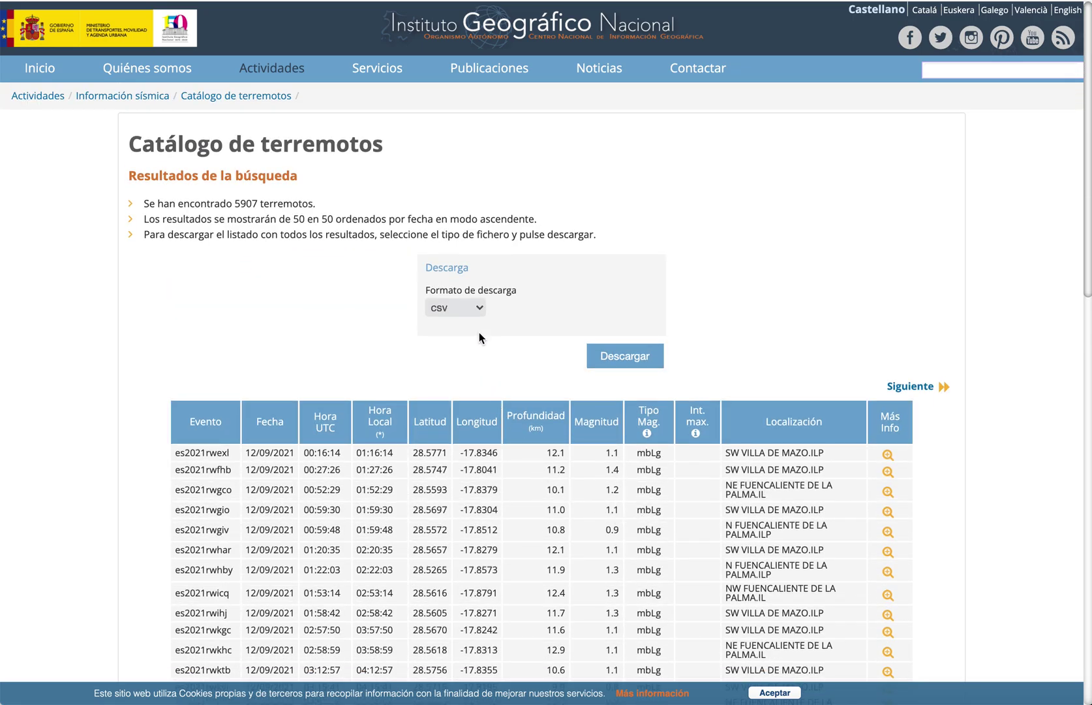
left_click(474, 311)
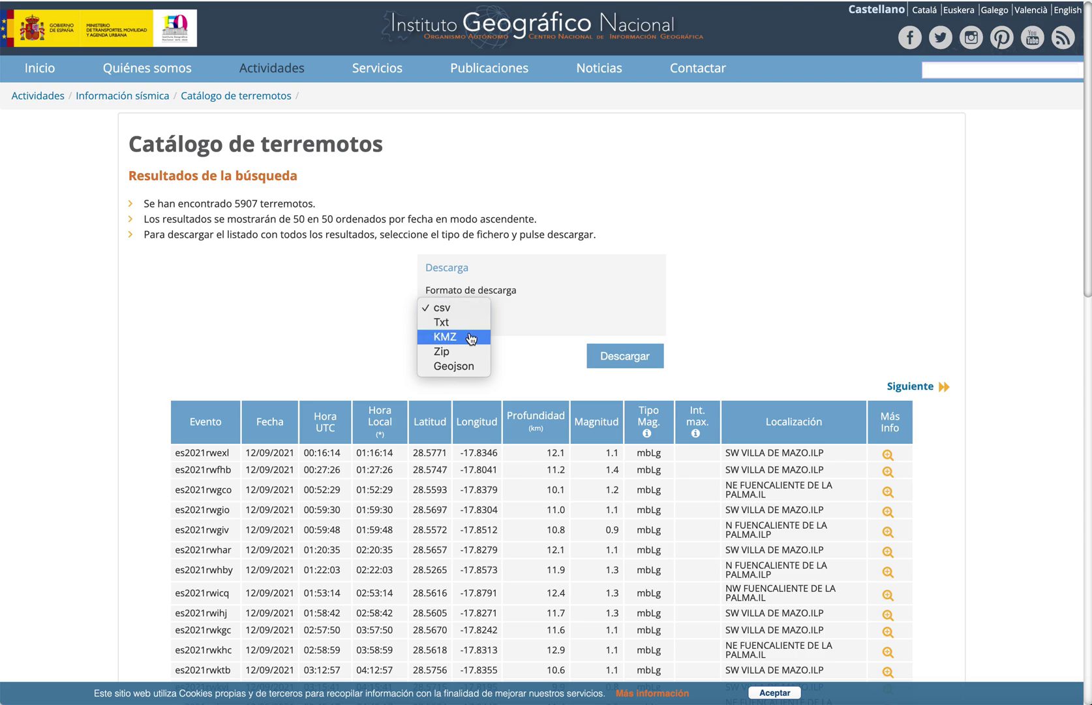
left_click(469, 337)
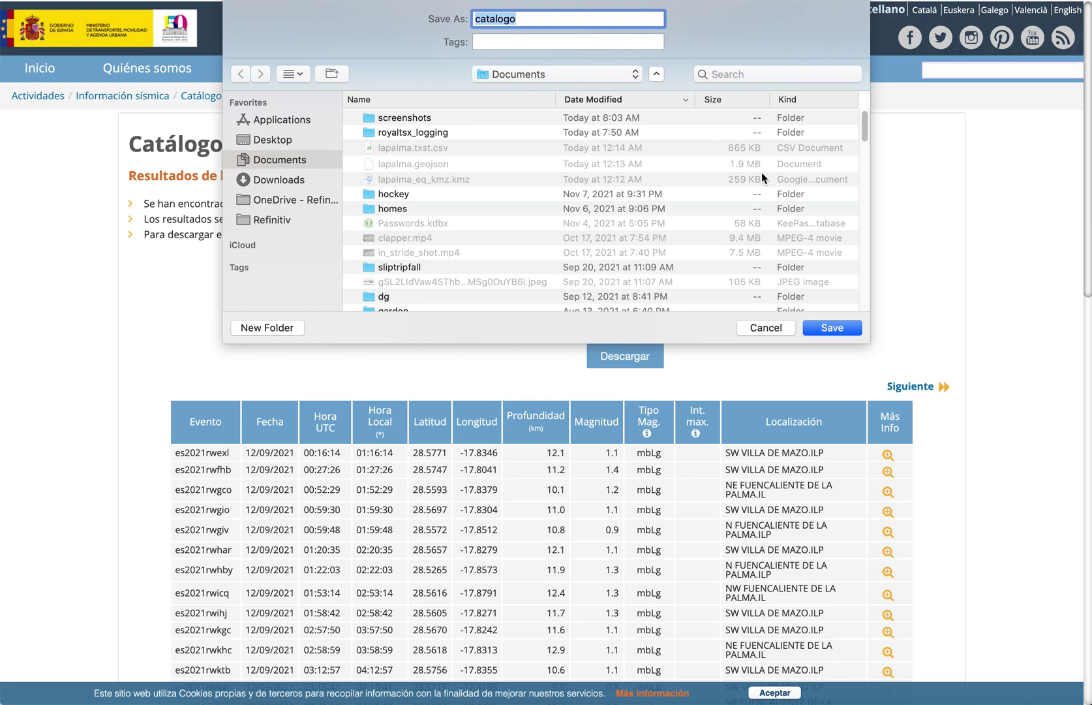
left_click(826, 329)
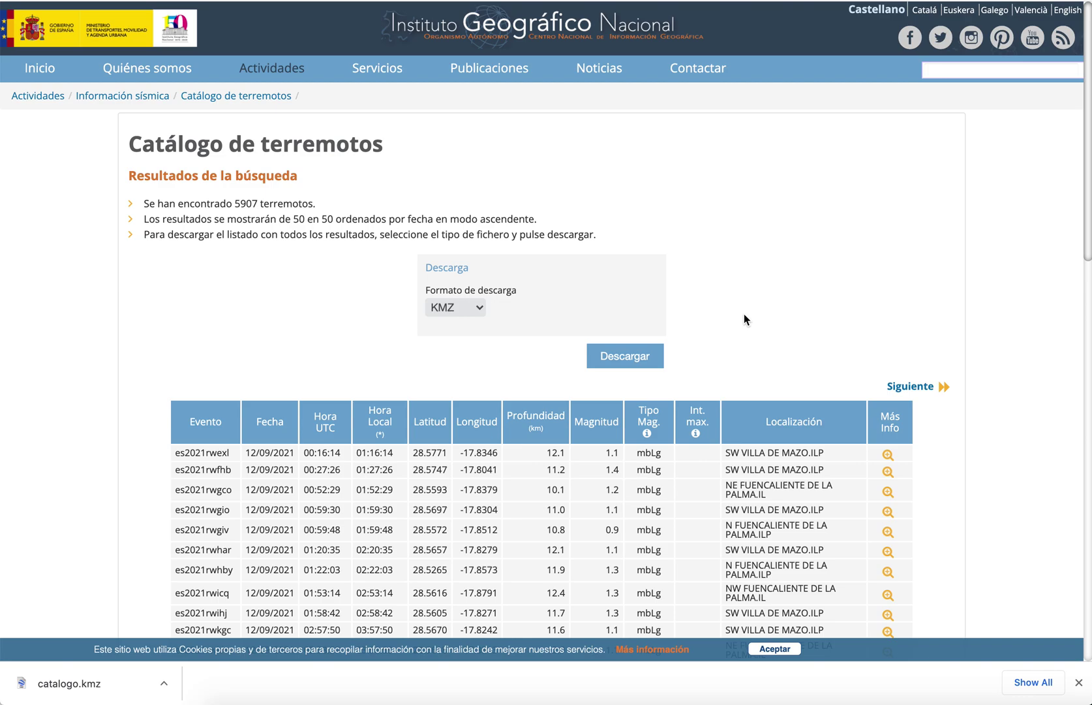
Open the downloaded catalogo.kmz from Documents in Google Earth Pro
left_click(1078, 683)
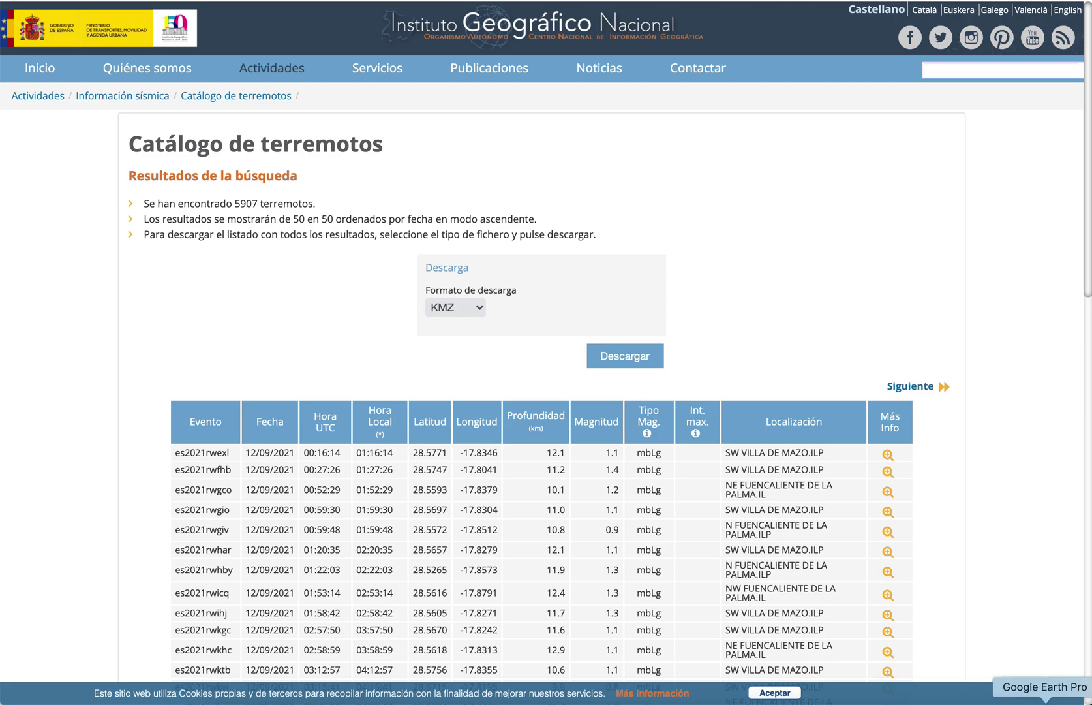
left_click(1045, 702)
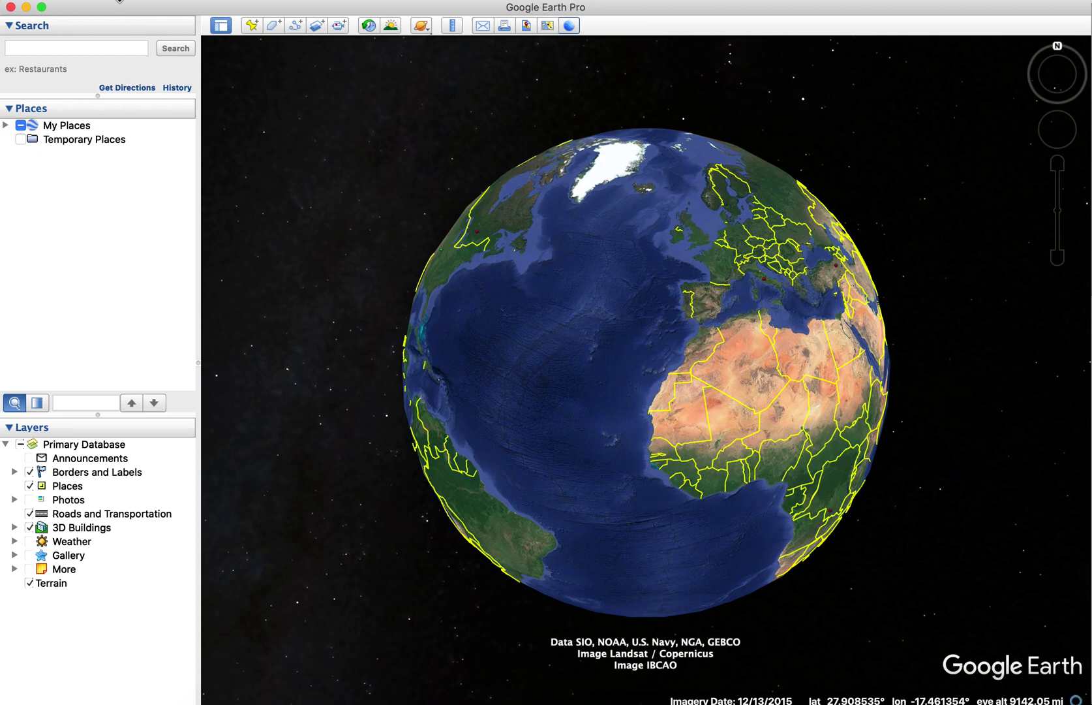
left_click(153, 0)
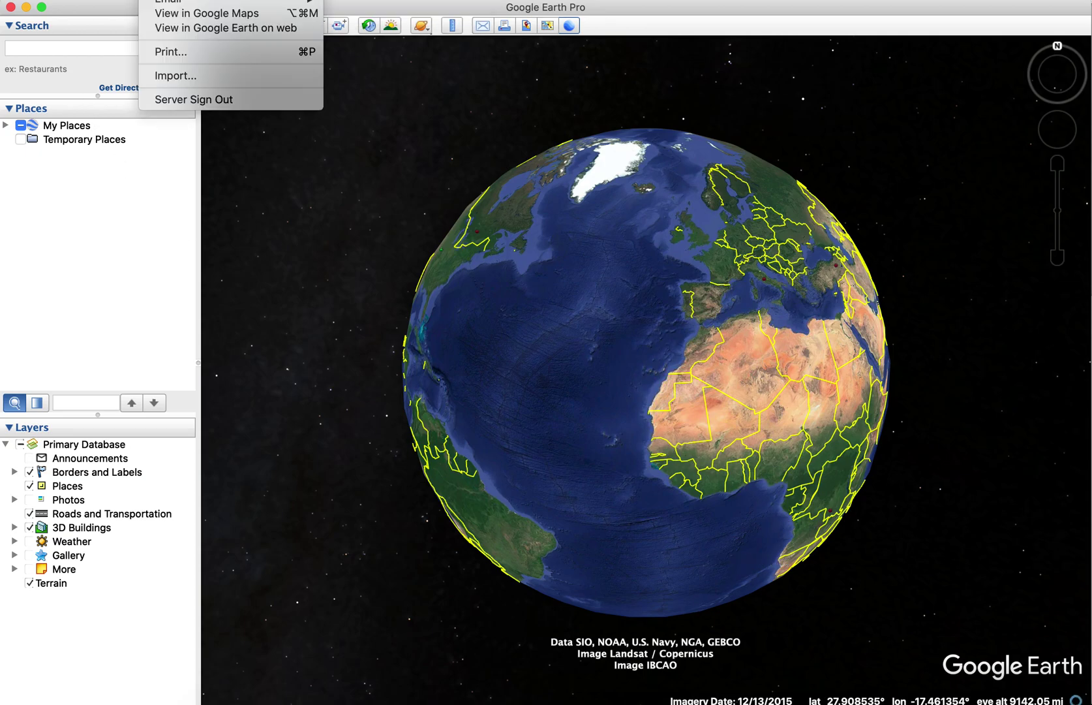
left_click(174, 76)
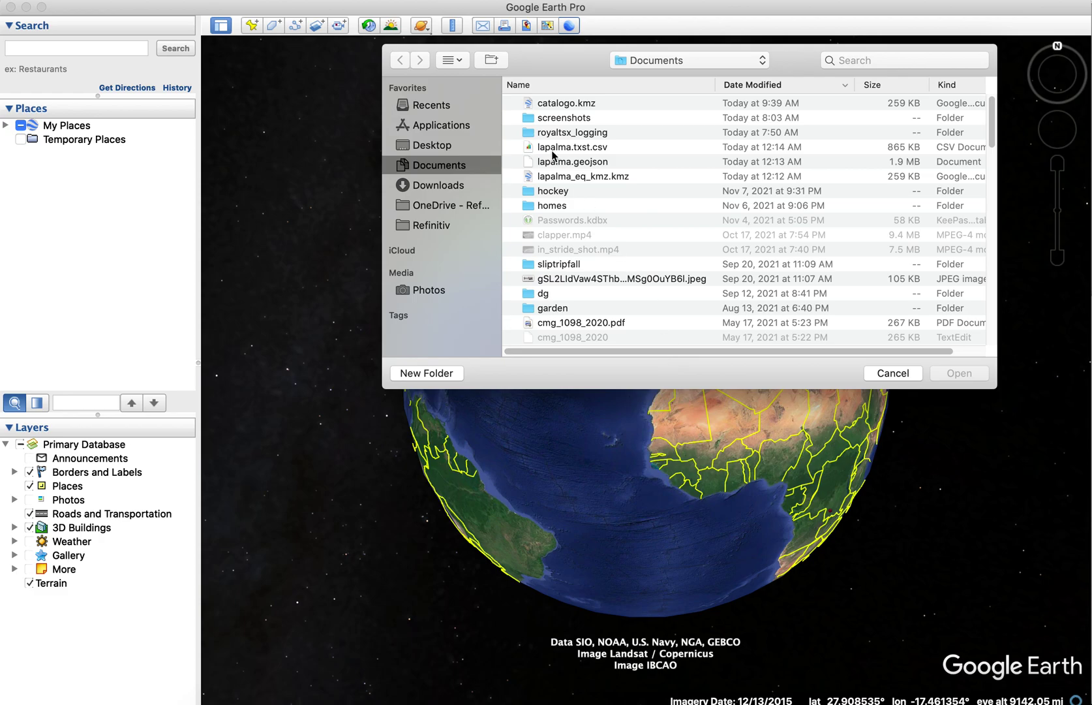
left_click(558, 103)
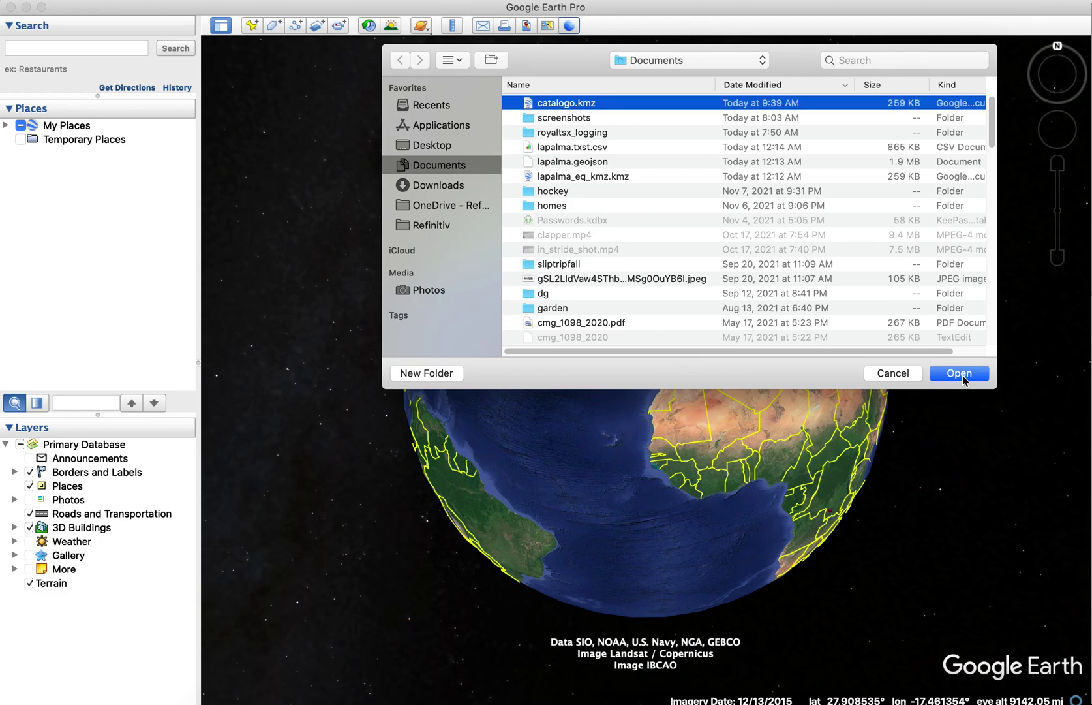
left_click(958, 373)
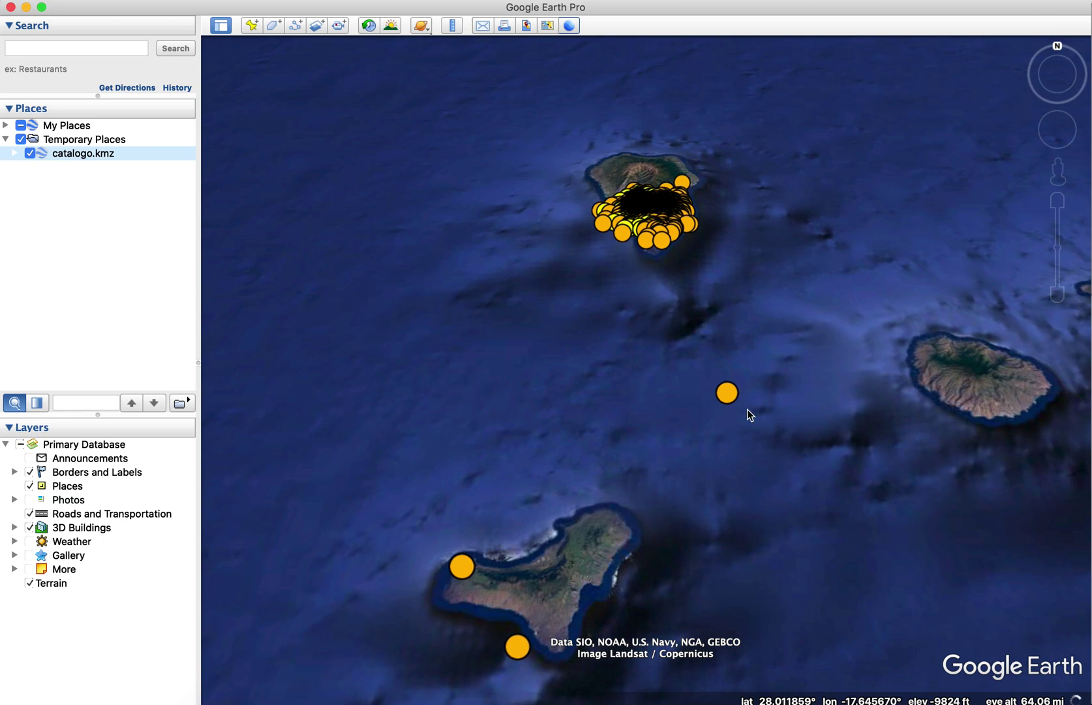
Pan and tilt to a top-down view of La Palma, zooming in on the quake markers
left_click_drag(676, 292, 674, 429)
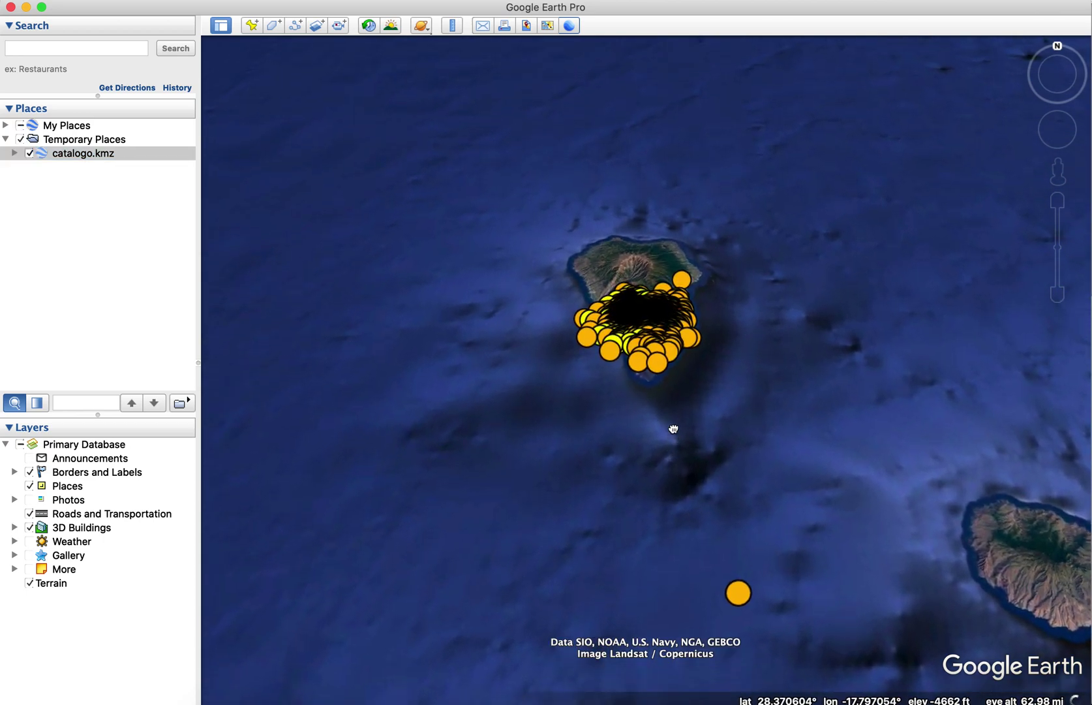
left_click_drag(634, 292, 651, 433)
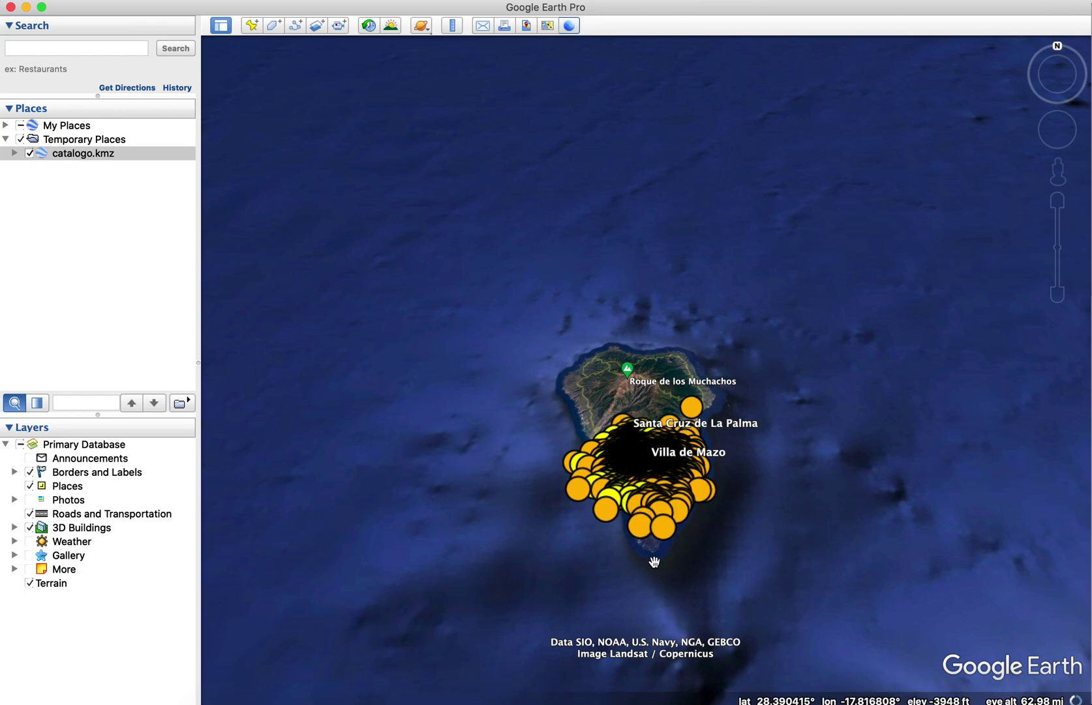
middle_click_drag(654, 562, 665, 394)
scroll(653, 431, "up", 5)
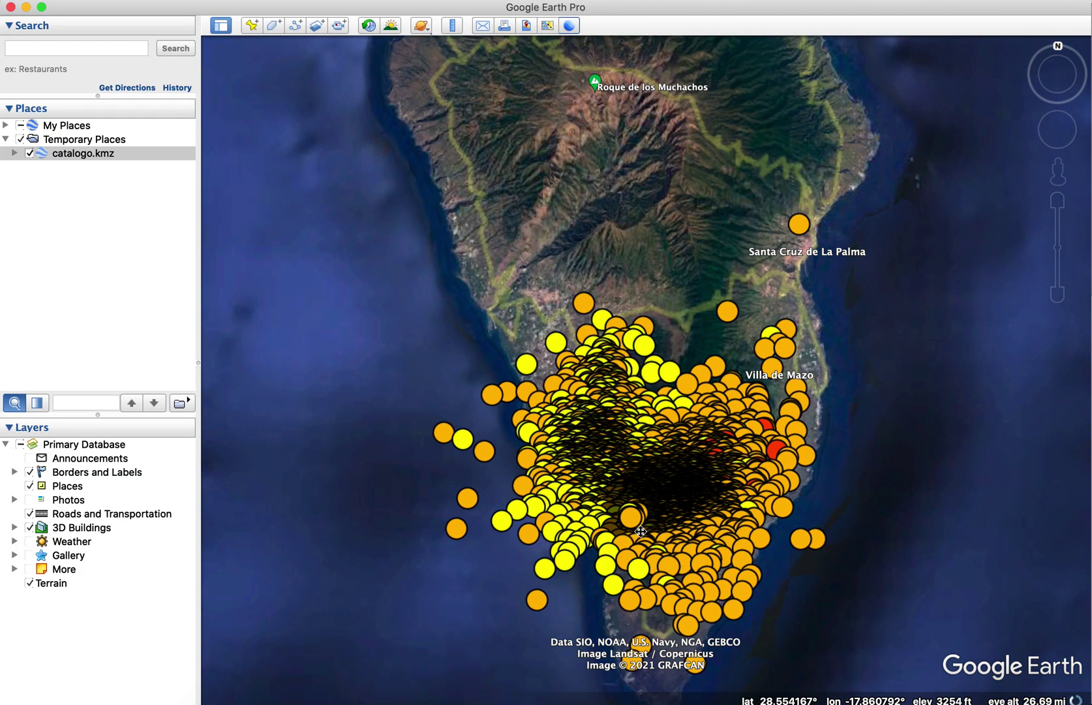
scroll(658, 378, "up", 4)
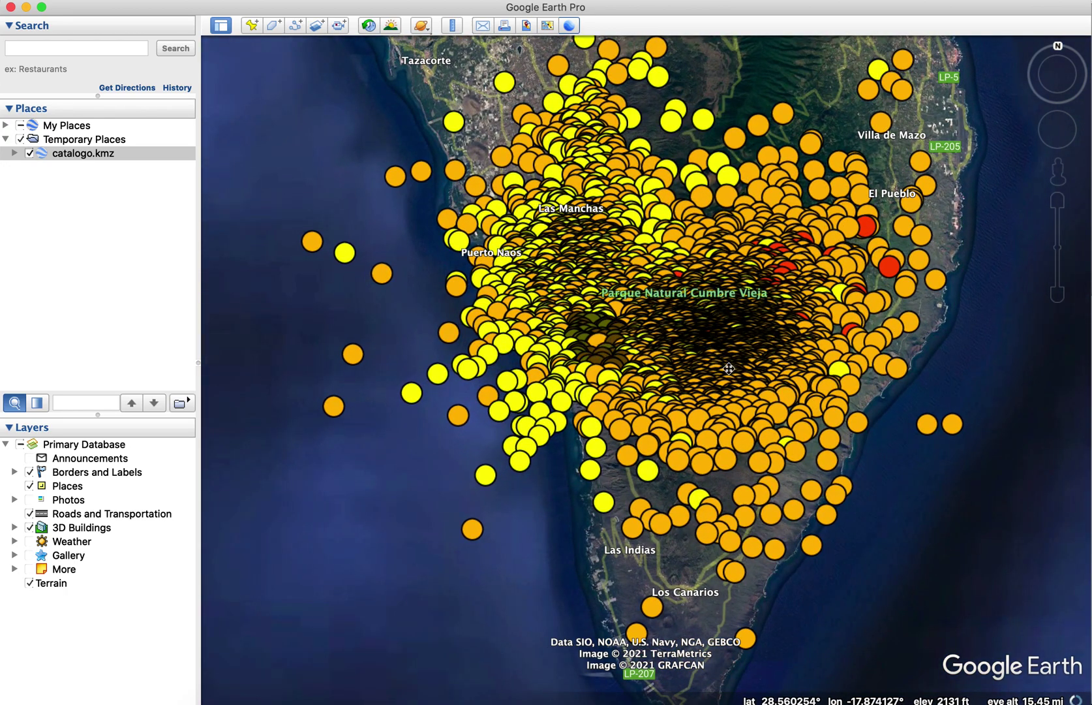
scroll(638, 341, "up", 5)
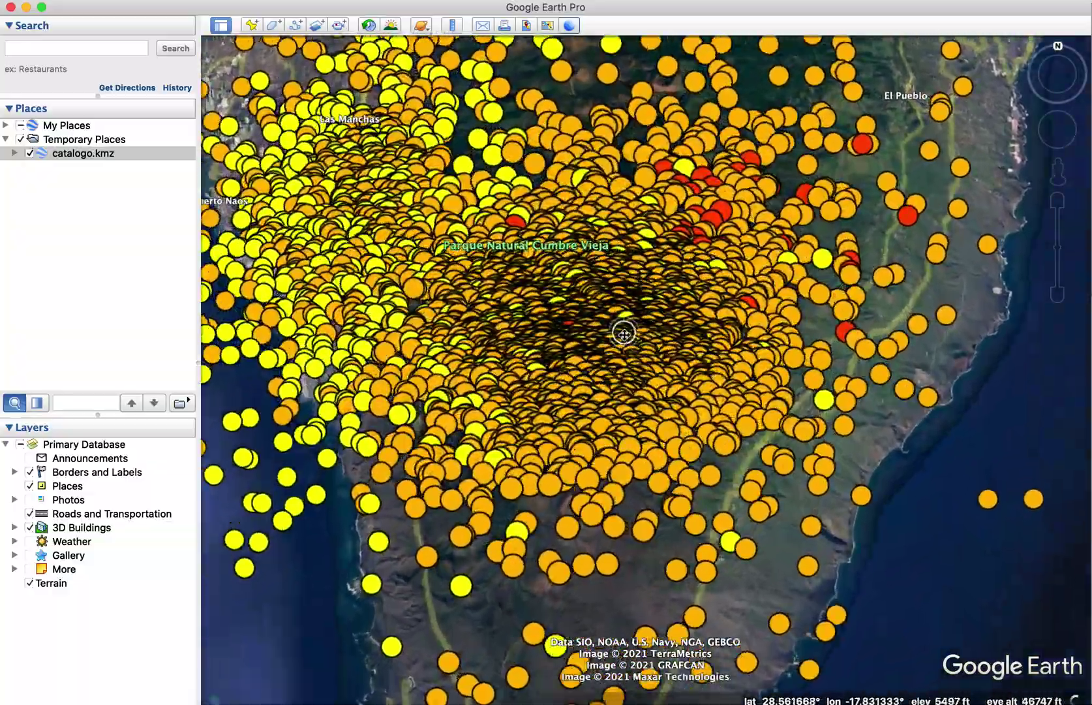
scroll(615, 327, "up", 5)
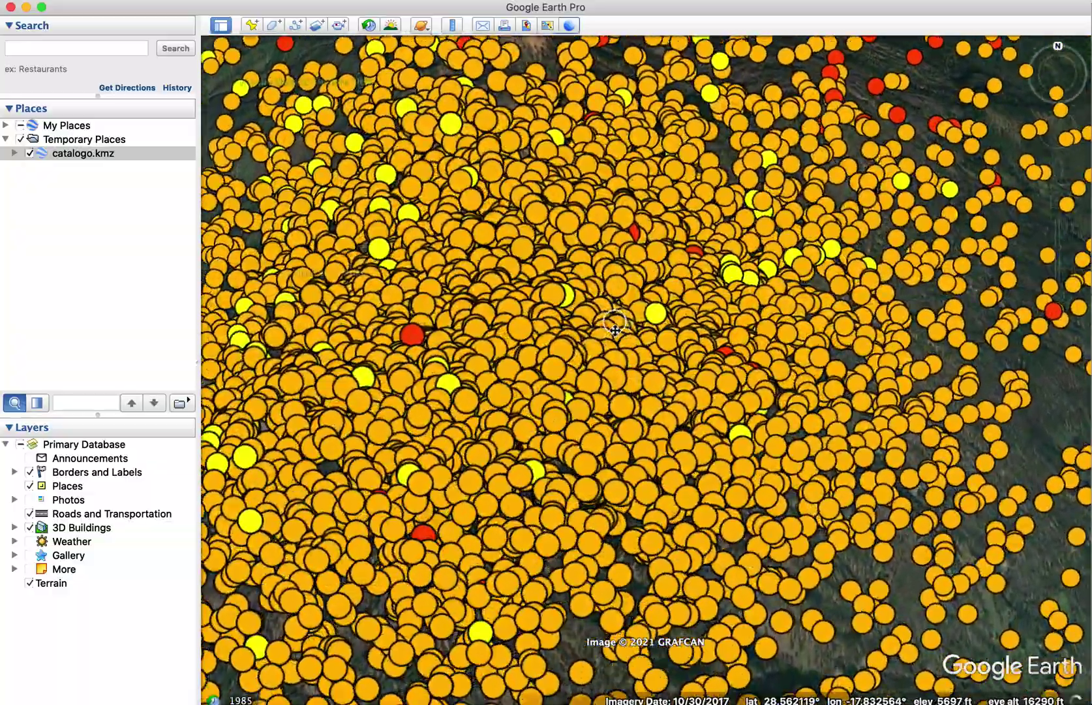
scroll(614, 330, "up", 3)
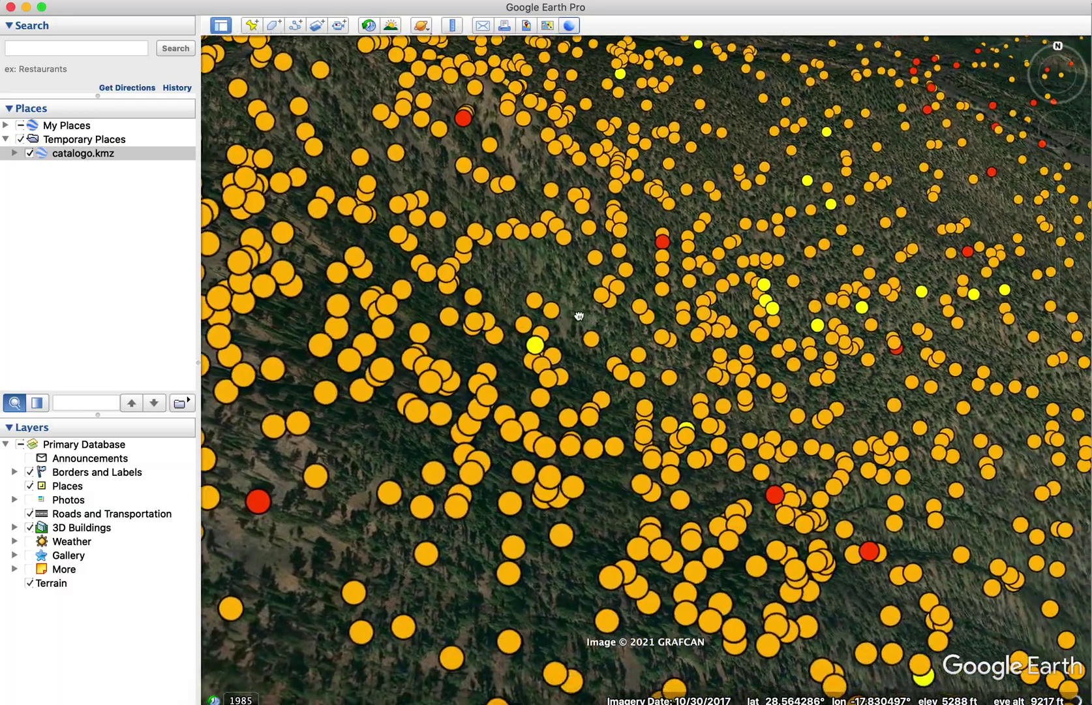
Pan across the marker cluster and zoom back out to reveal the northern area
left_click_drag(579, 316, 627, 244)
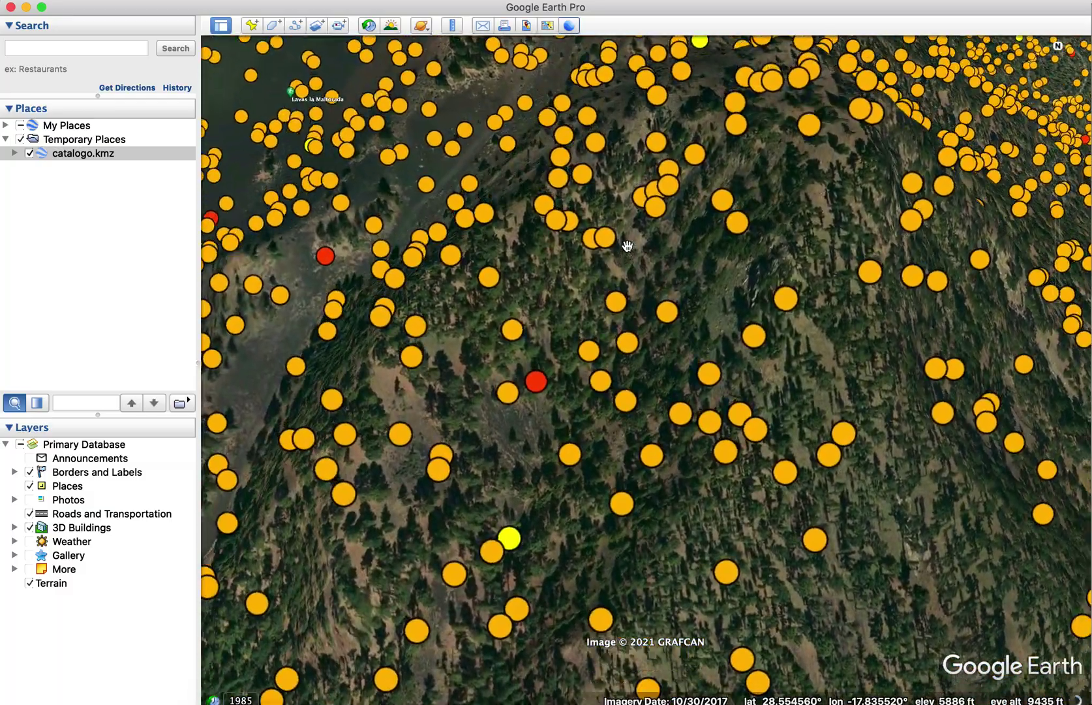
scroll(606, 338, "down", 5)
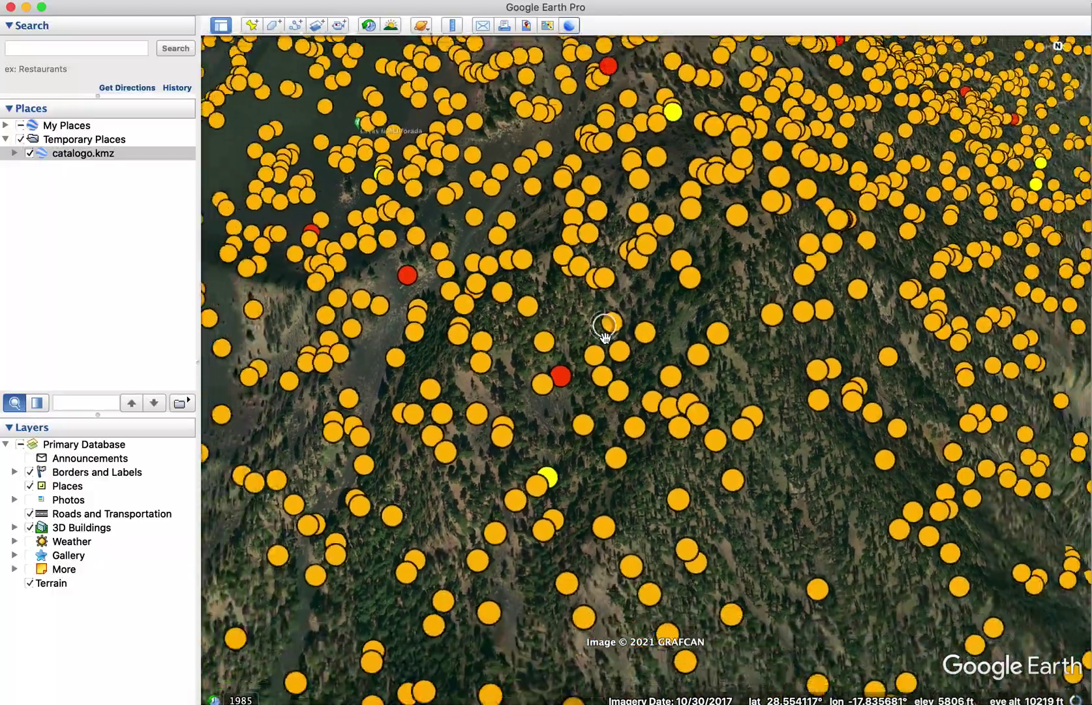
scroll(605, 338, "down", 5)
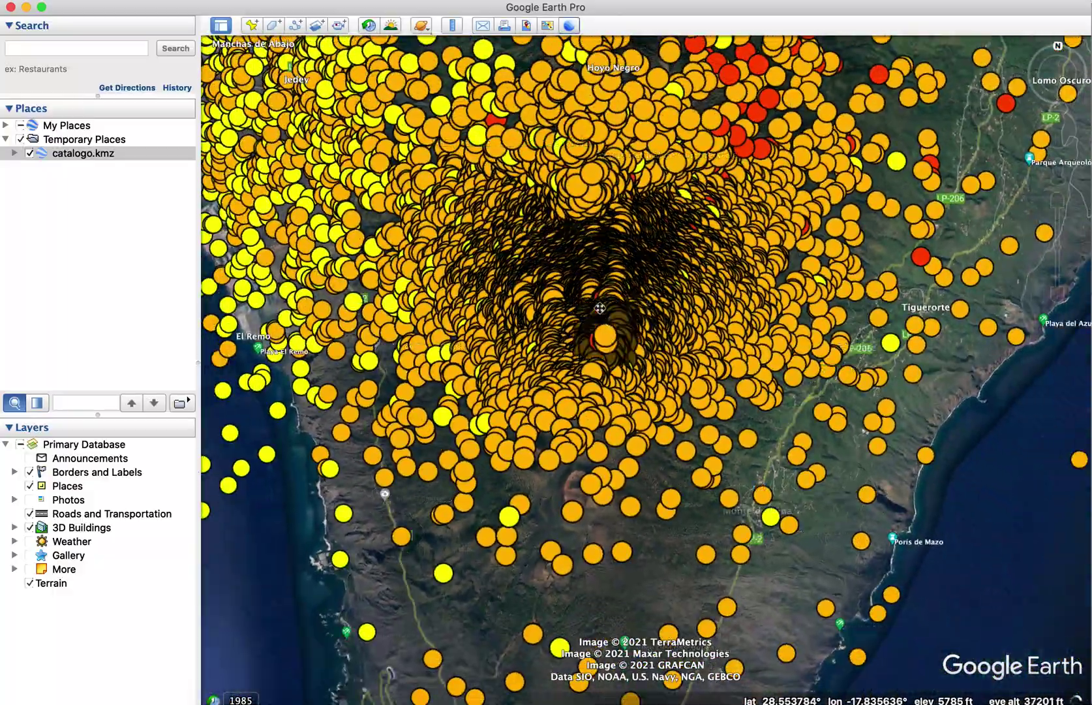
left_click_drag(432, 140, 510, 303)
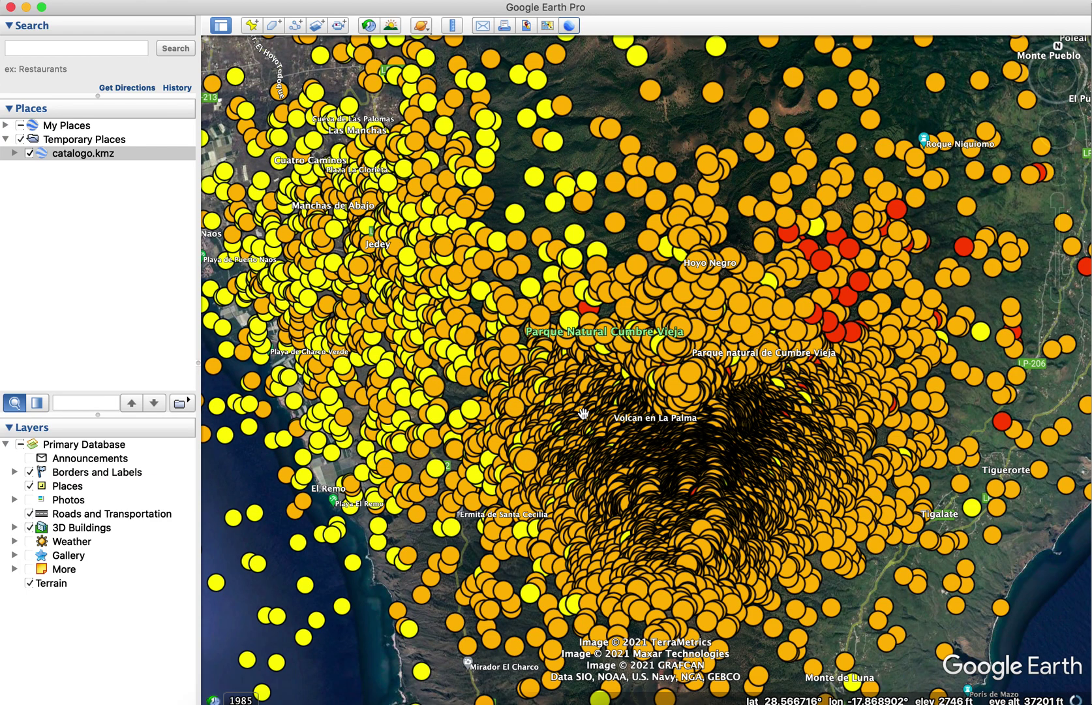
scroll(583, 414, "down", 5)
scroll(583, 414, "down", 3)
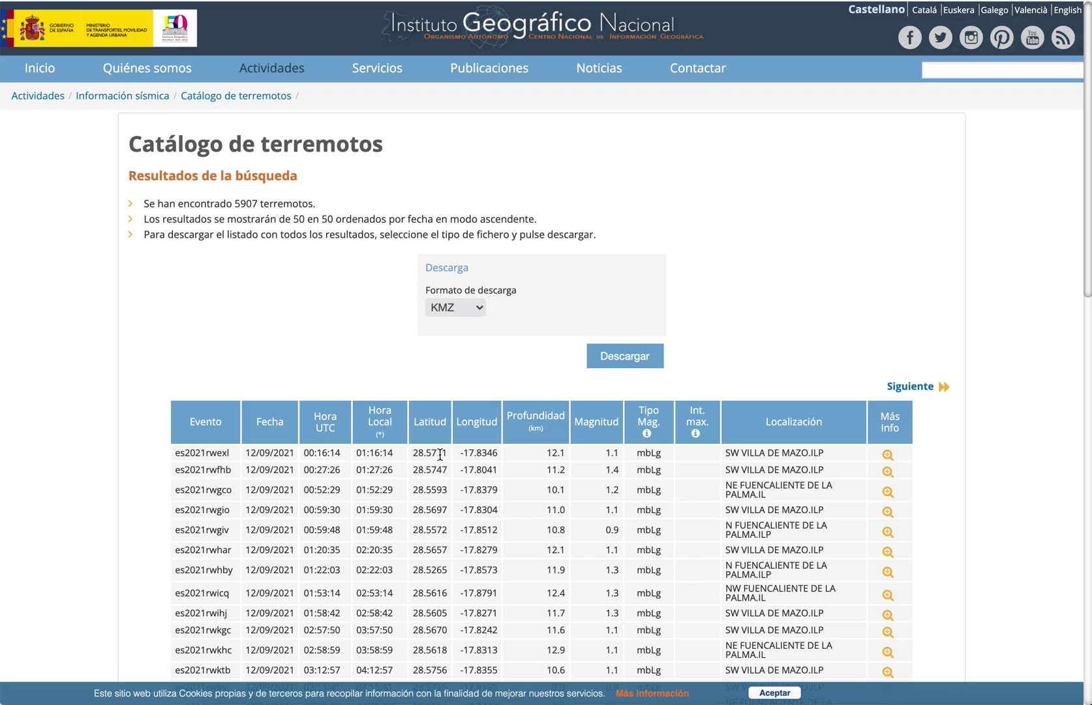
Check the first row's latitude 28.5771 in the IGN results, then return to Google Earth Pro
double_click(440, 454)
left_click_drag(448, 454, 440, 454)
left_click(452, 381)
left_click(1044, 692)
Zoom and pan from Las Manchas past El Remo down to Lavas la Malforada's quake markers
scroll(527, 465, "up", 3)
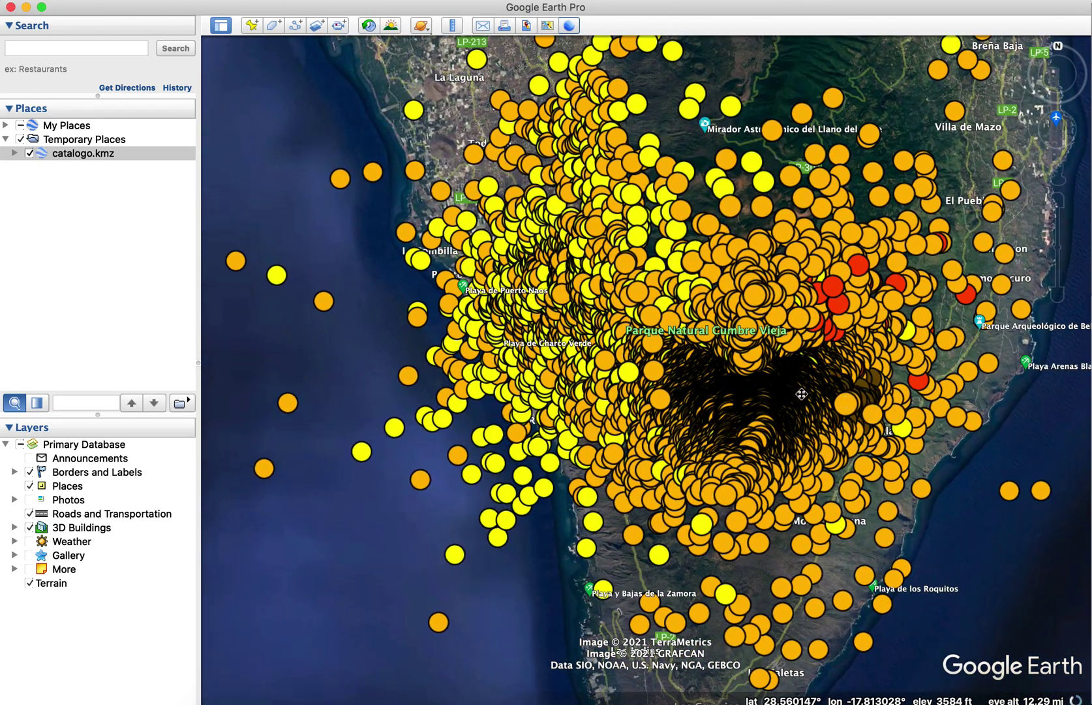
scroll(707, 383, "up", 3)
scroll(614, 390, "up", 2)
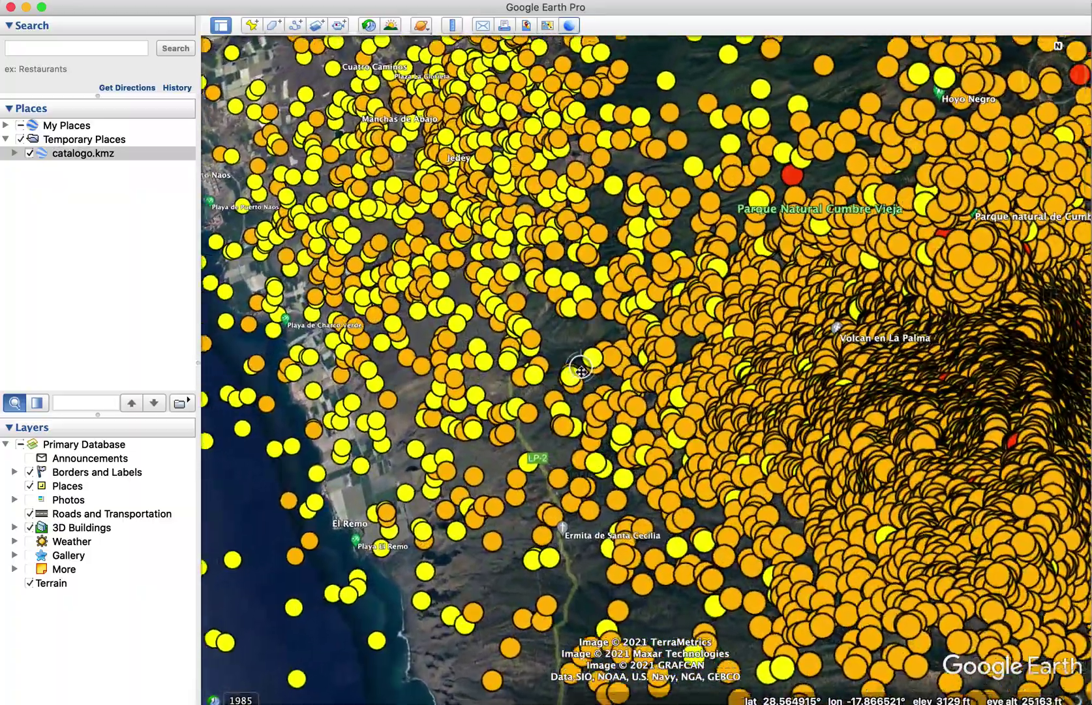
scroll(934, 383, "up", 2)
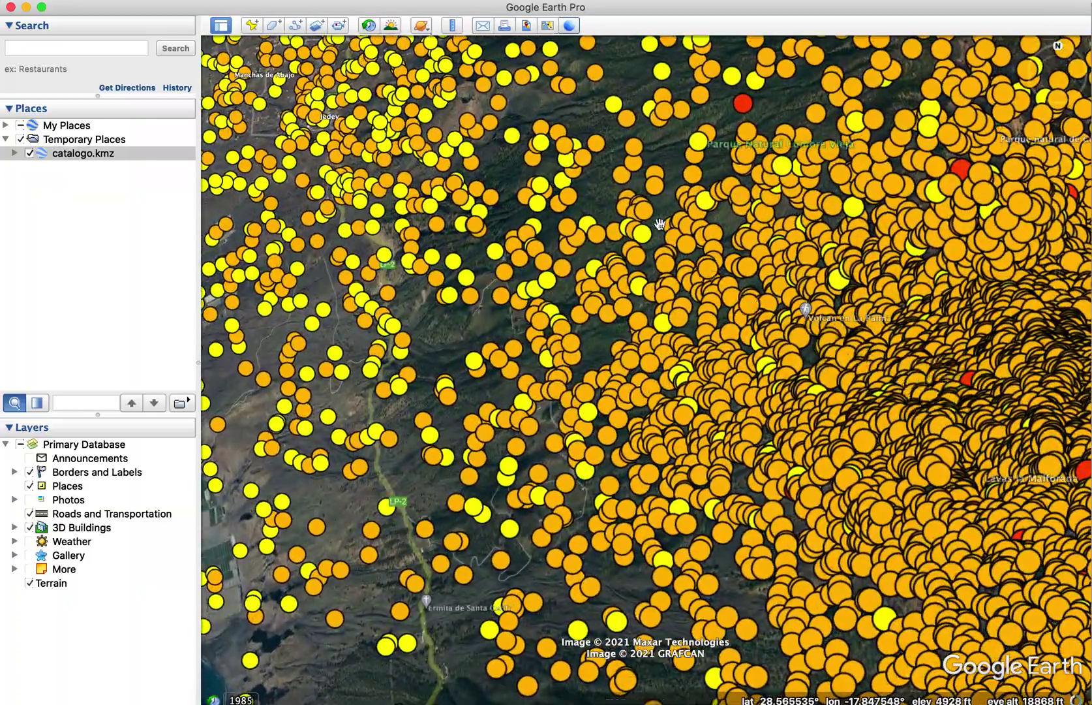
scroll(546, 316, "down", 3)
scroll(545, 316, "down", 2)
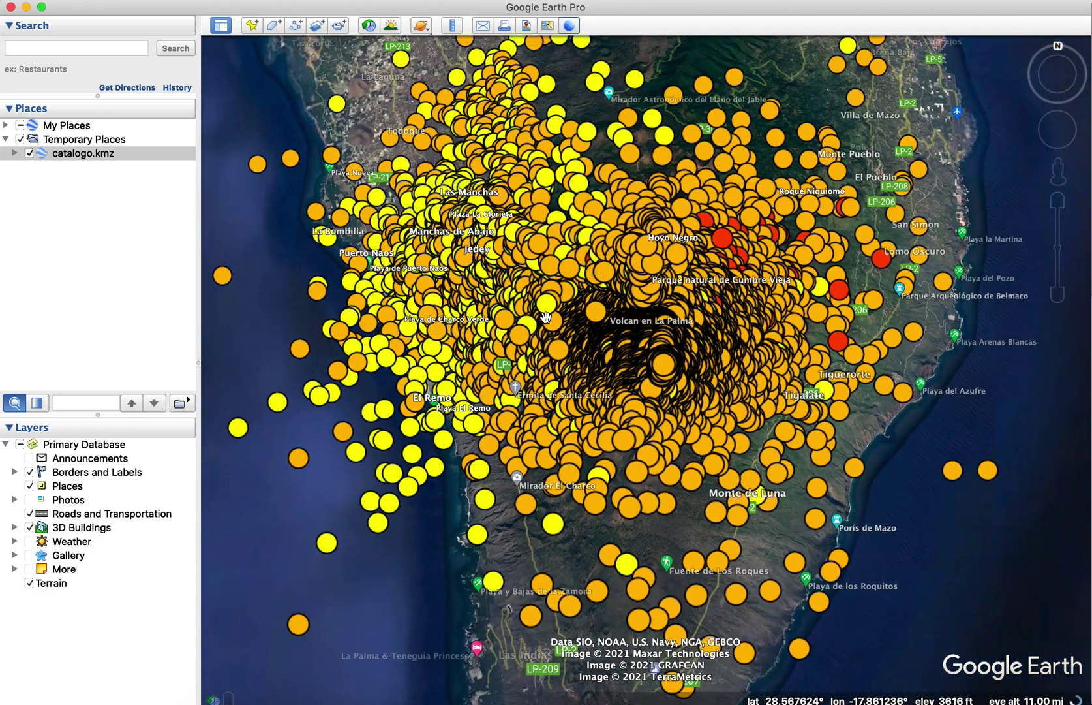
left_click_drag(877, 460, 797, 465)
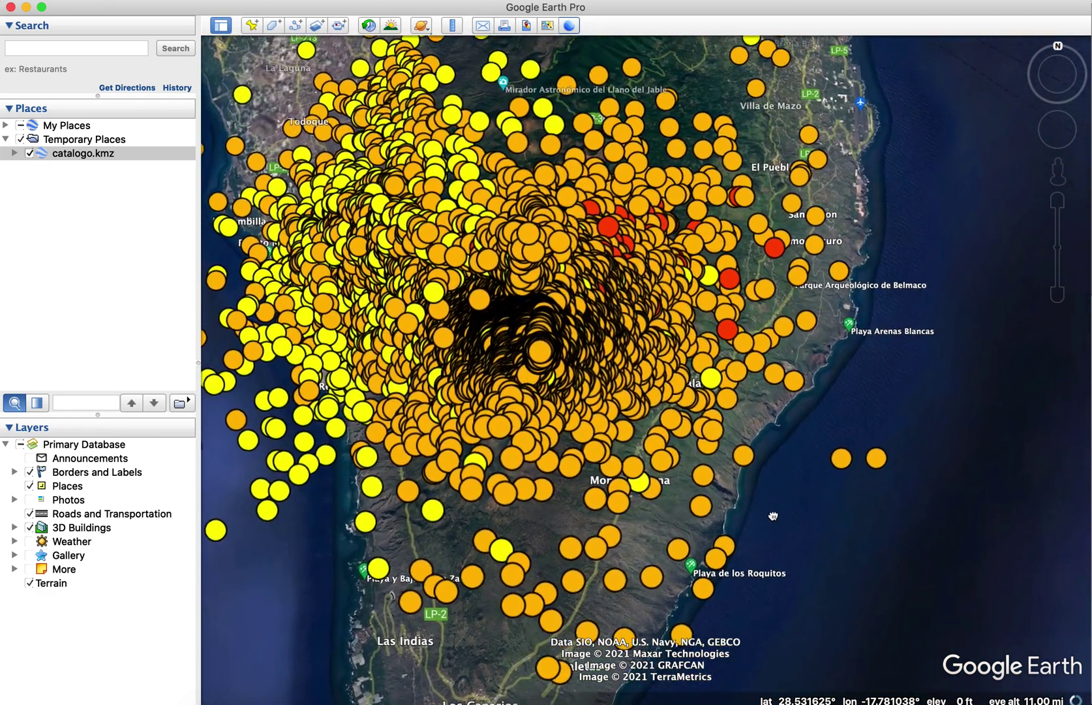
scroll(537, 239, "up", 5)
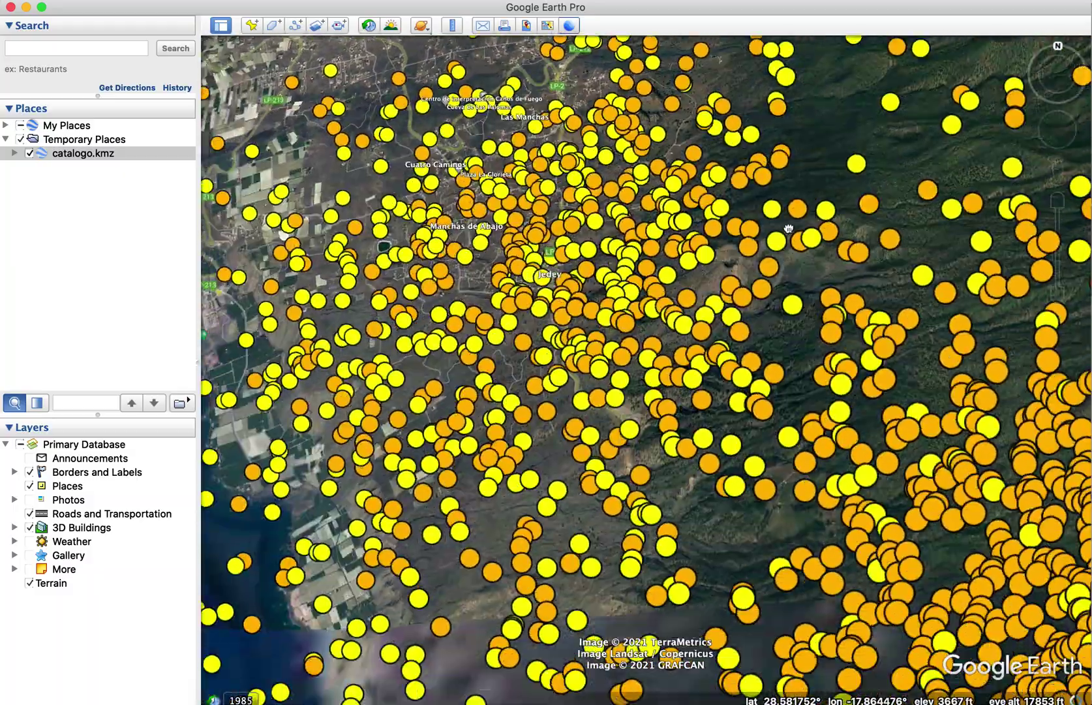
left_click_drag(788, 228, 512, 406)
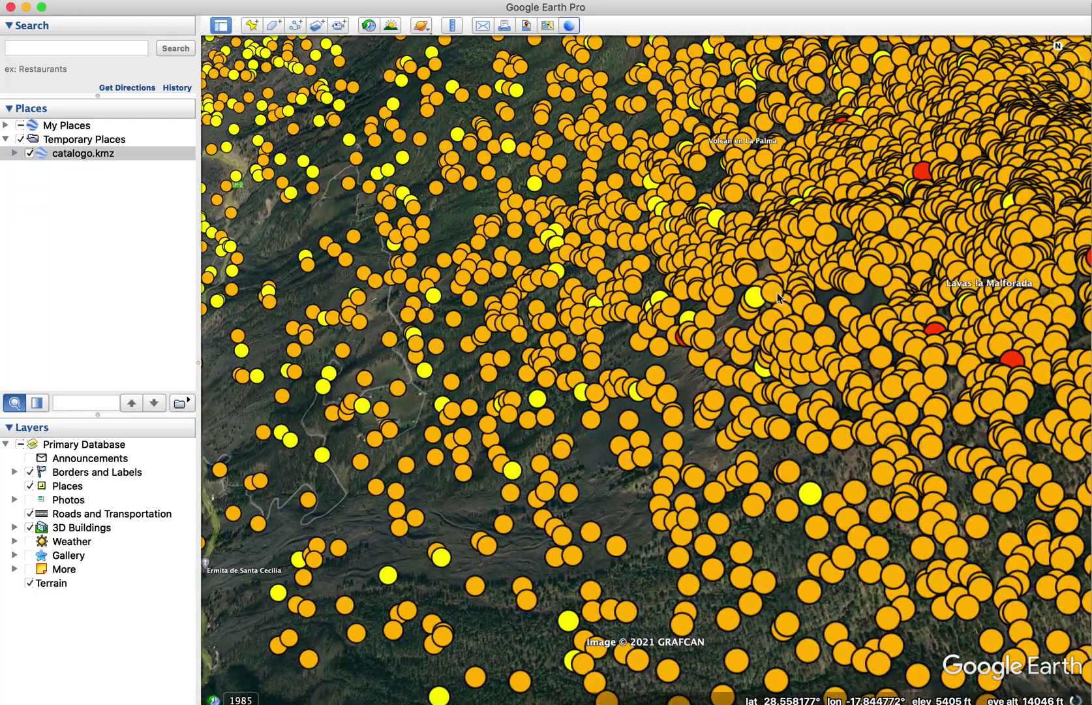
scroll(779, 292, "up", 3)
left_click_drag(691, 344, 538, 358)
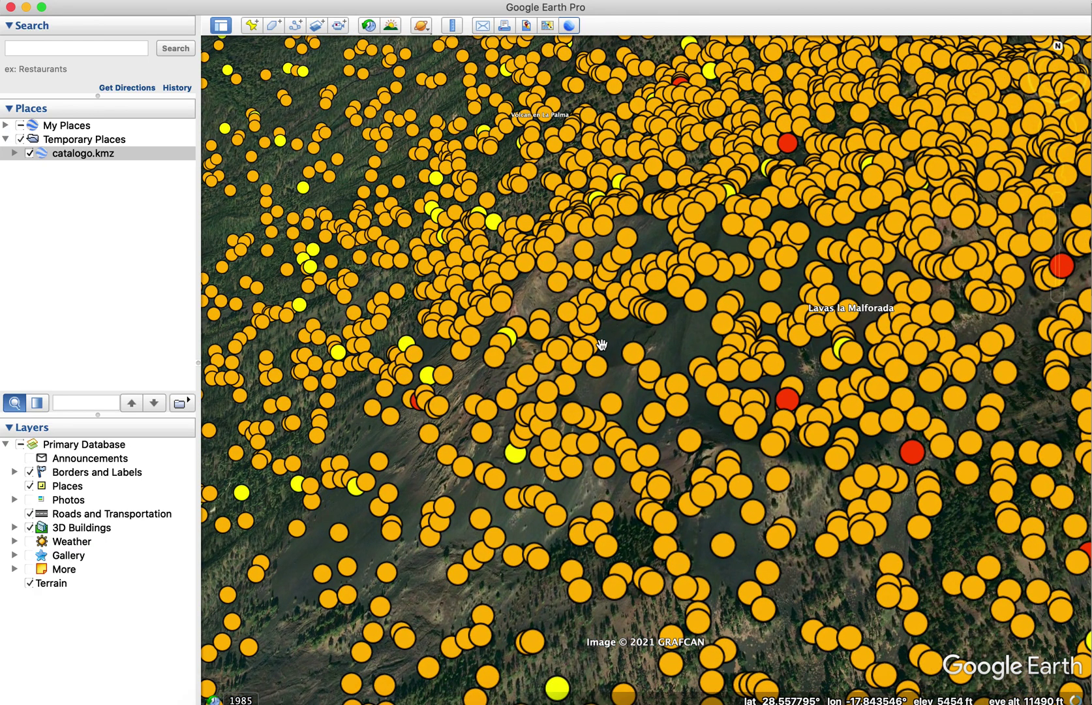
left_click_drag(682, 388, 618, 305)
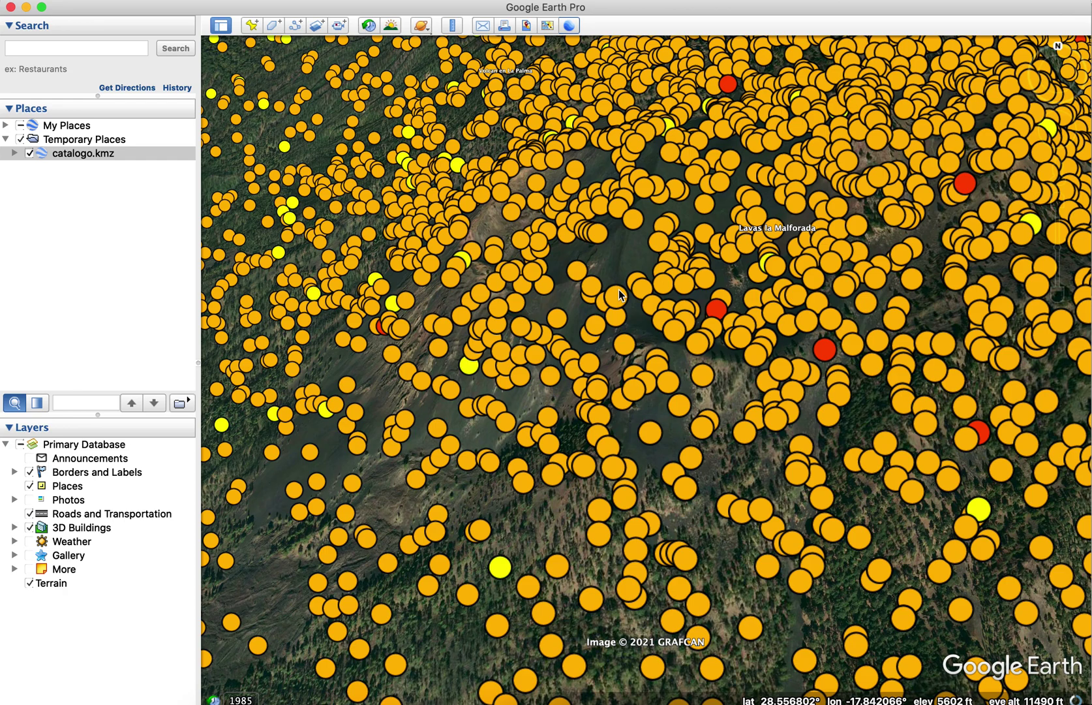
Open info popups for quakes es2021tuoxt and es2021txdbi and spread a clump of overlapping markers
left_click(616, 294)
left_click(591, 285)
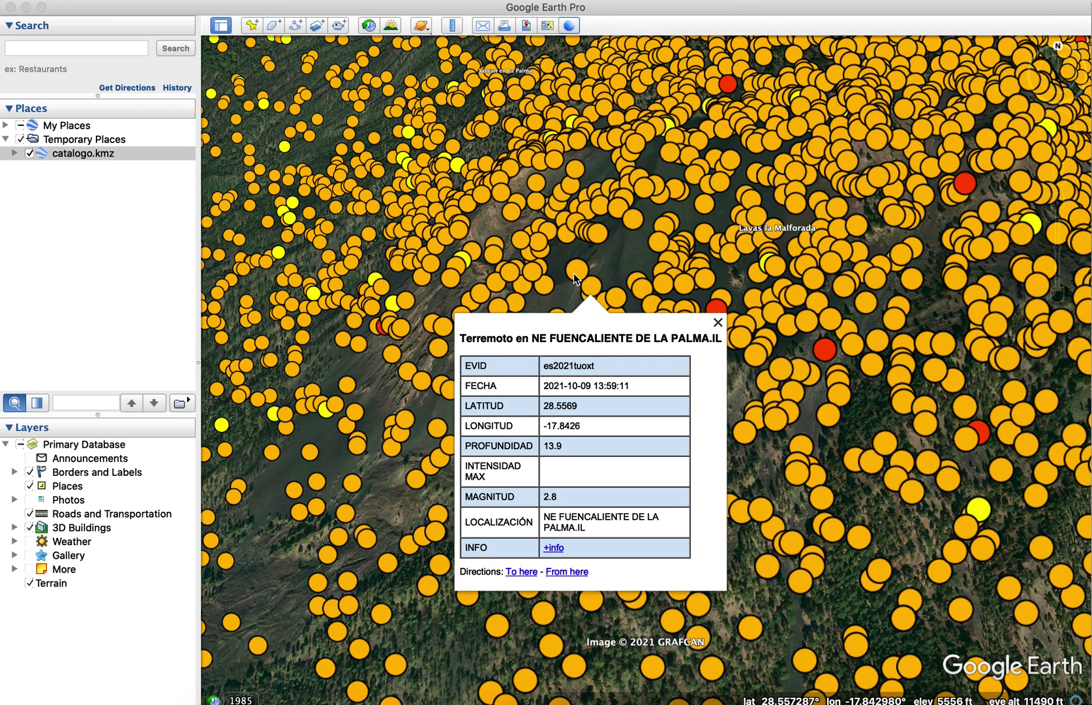
left_click(573, 272)
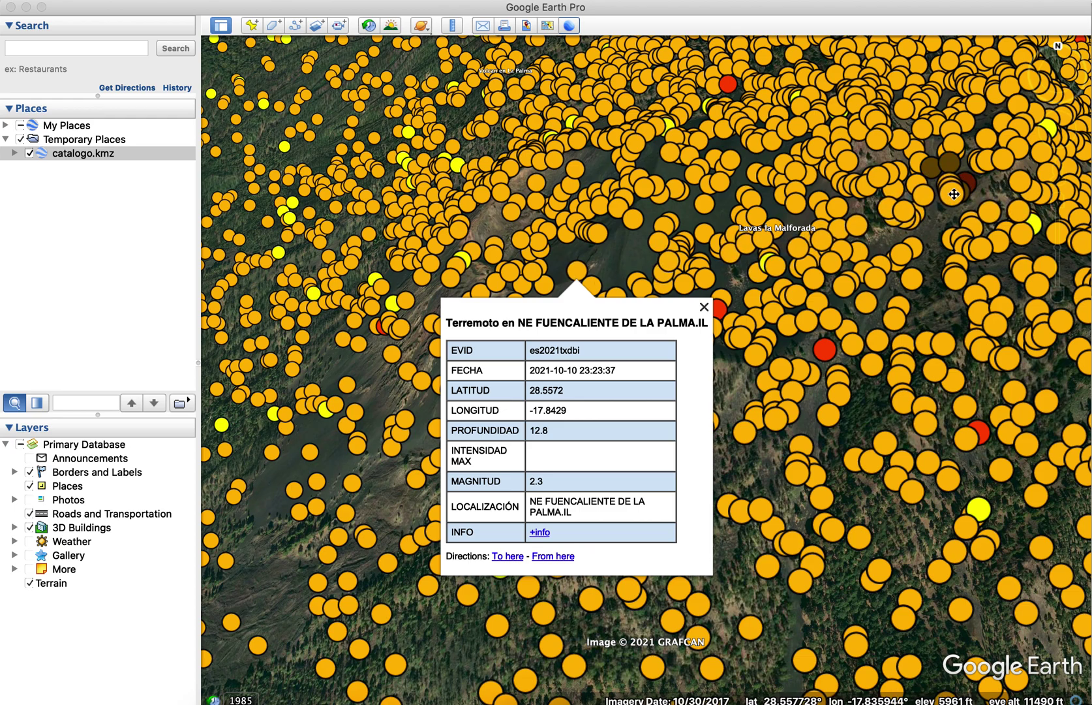
left_click(963, 178)
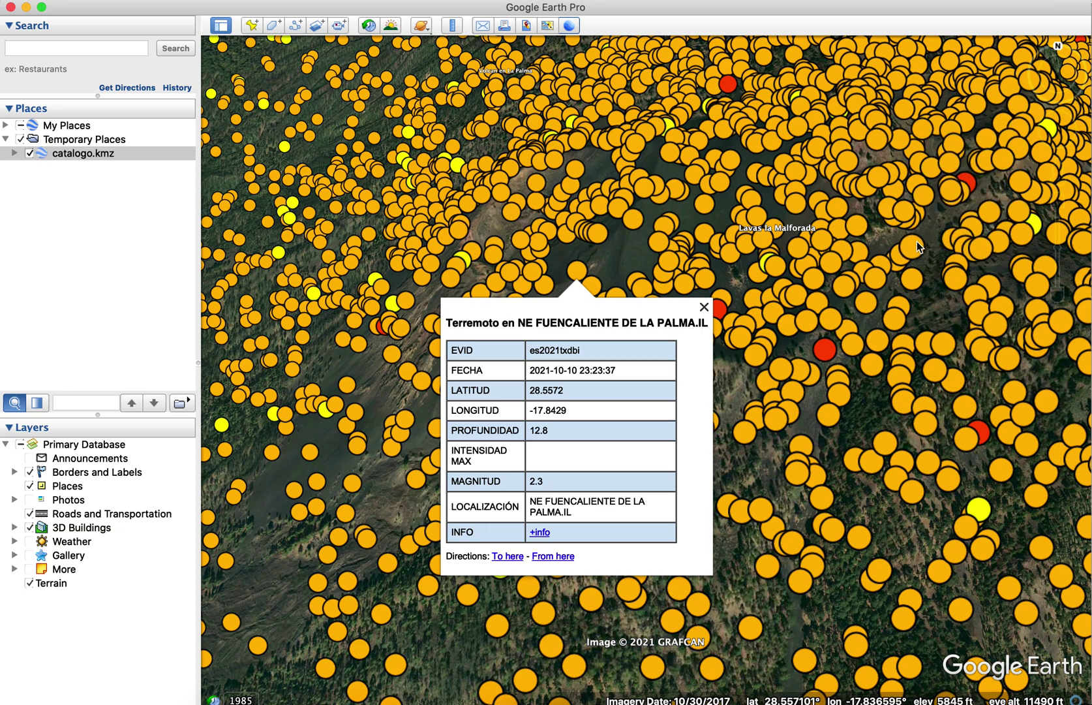
Pan toward Lavas la Malforada and open a red magnitude 4.0 quake, then a yellow one
left_click(911, 320)
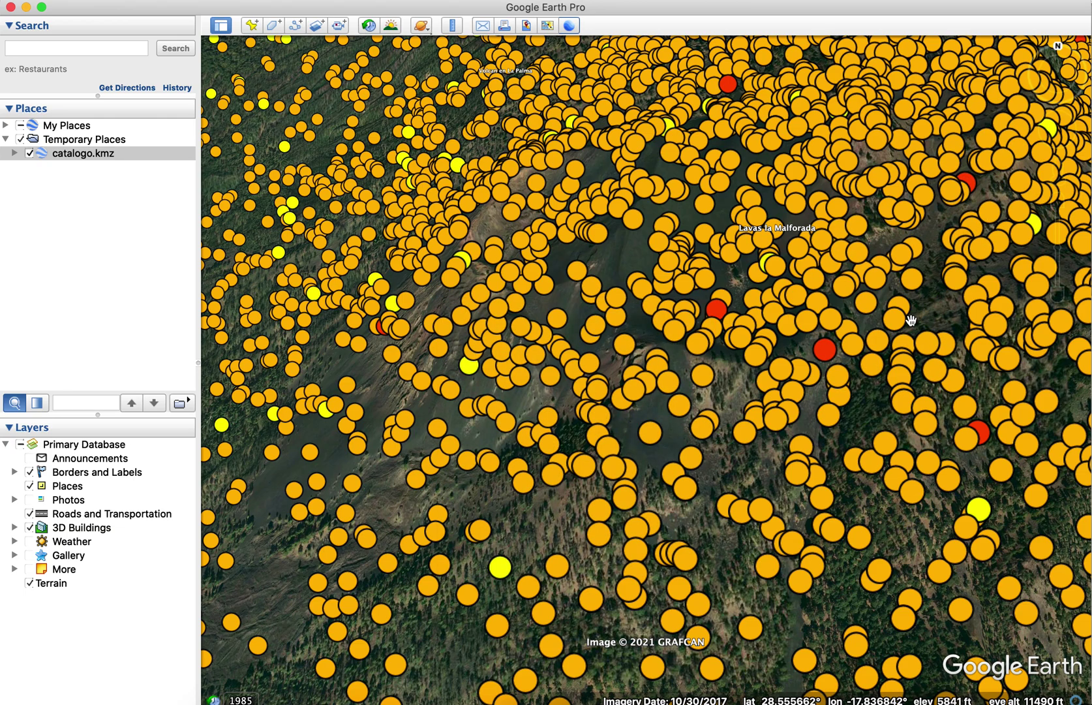
left_click_drag(912, 320, 687, 292)
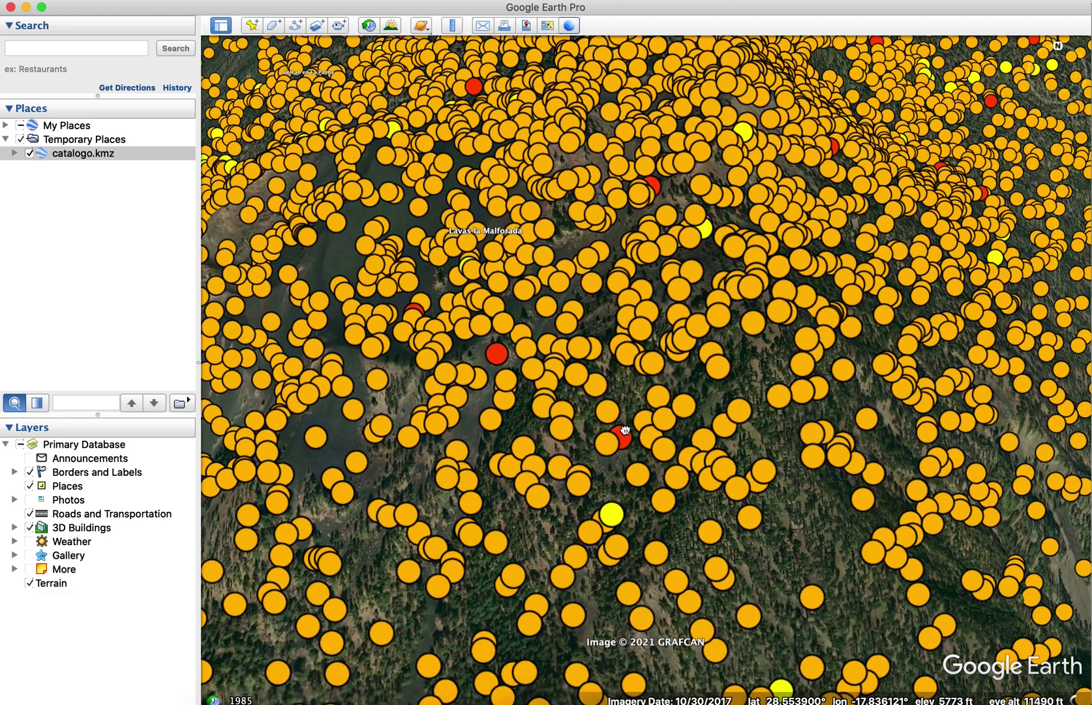
left_click(497, 354)
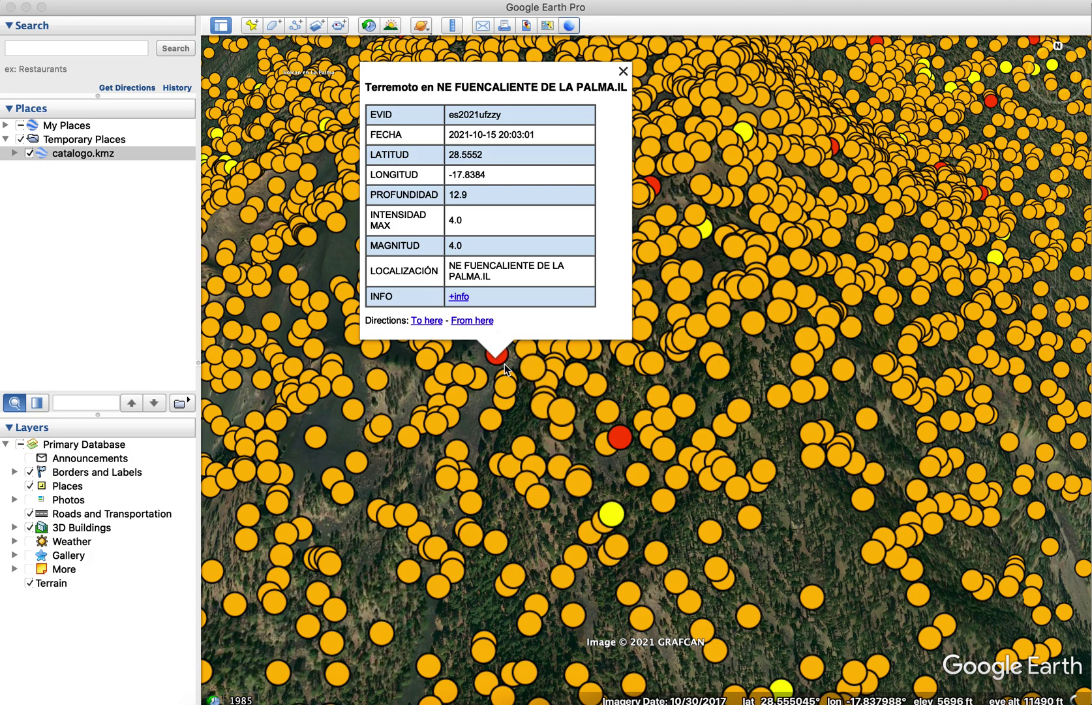
left_click(621, 518)
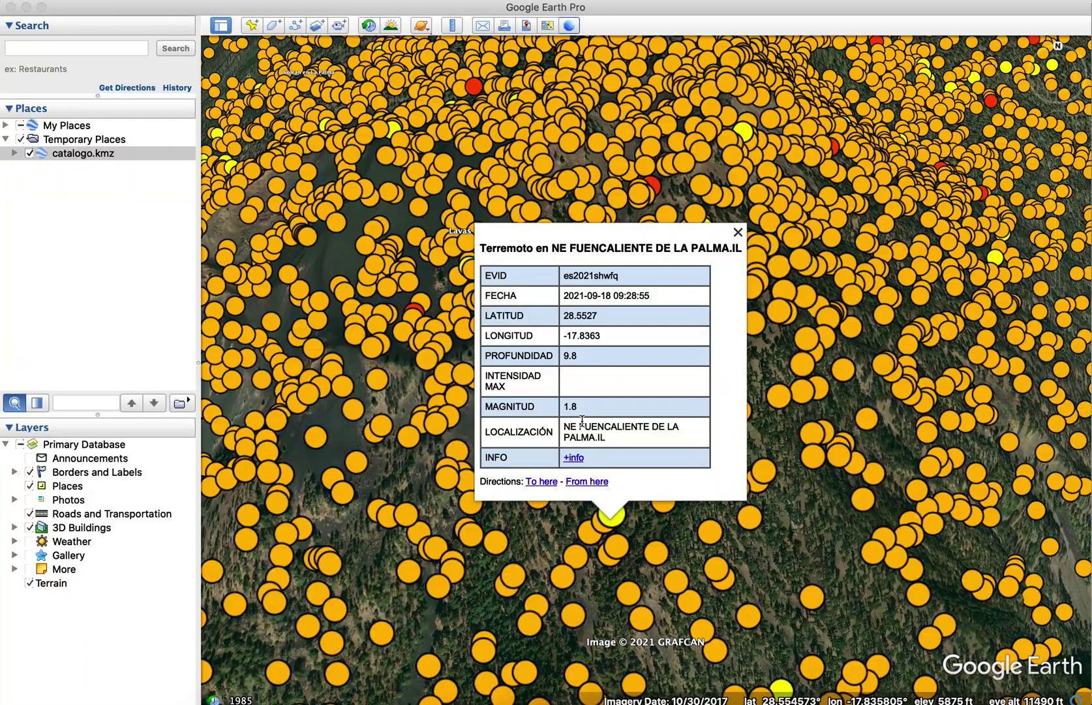